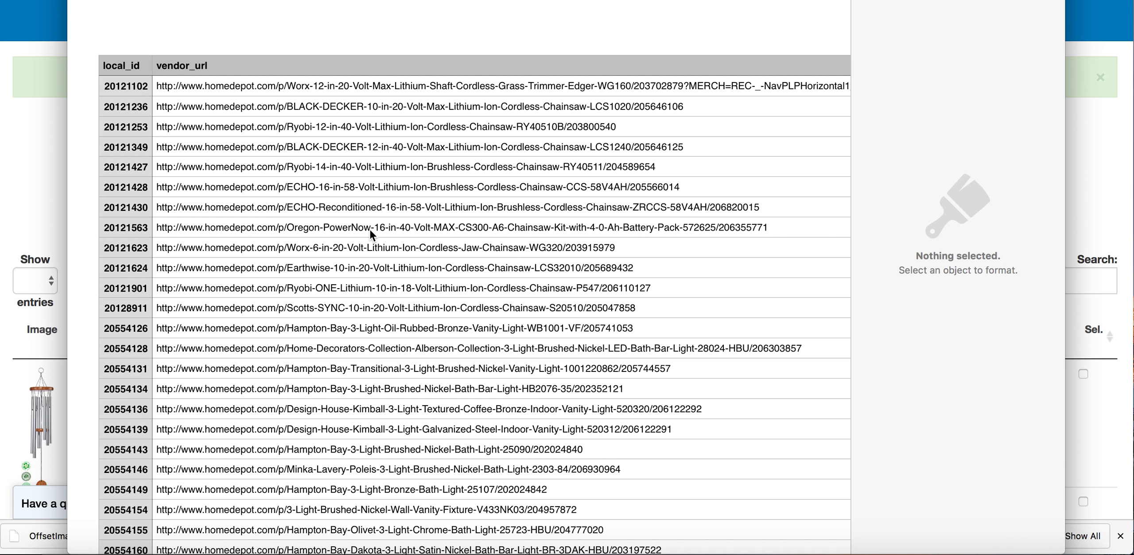
Look over the Home Depot rows and the vendor columns of the exported item list
scroll(370, 230, down, 3)
scroll(370, 229, right, 10)
scroll(371, 229, right, 15)
scroll(371, 229, down, 1)
scroll(371, 229, up, 3)
scroll(371, 229, right, 15)
scroll(371, 230, up, 2)
scroll(370, 229, right, 15)
scroll(371, 229, left, 15)
scroll(370, 230, down, 2)
scroll(370, 230, left, 20)
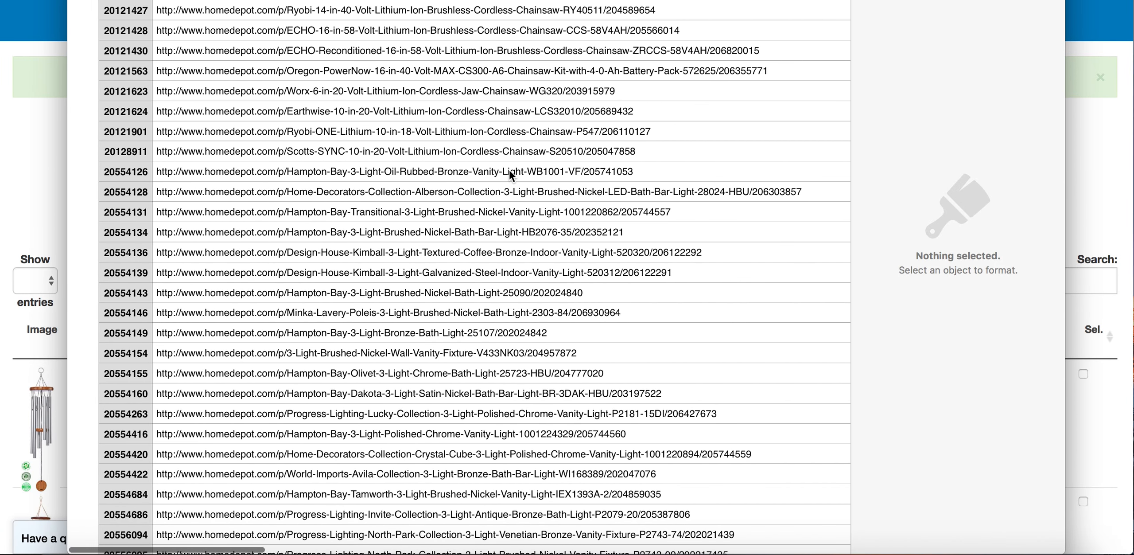
scroll(510, 170, up, 3)
scroll(510, 170, right, 8)
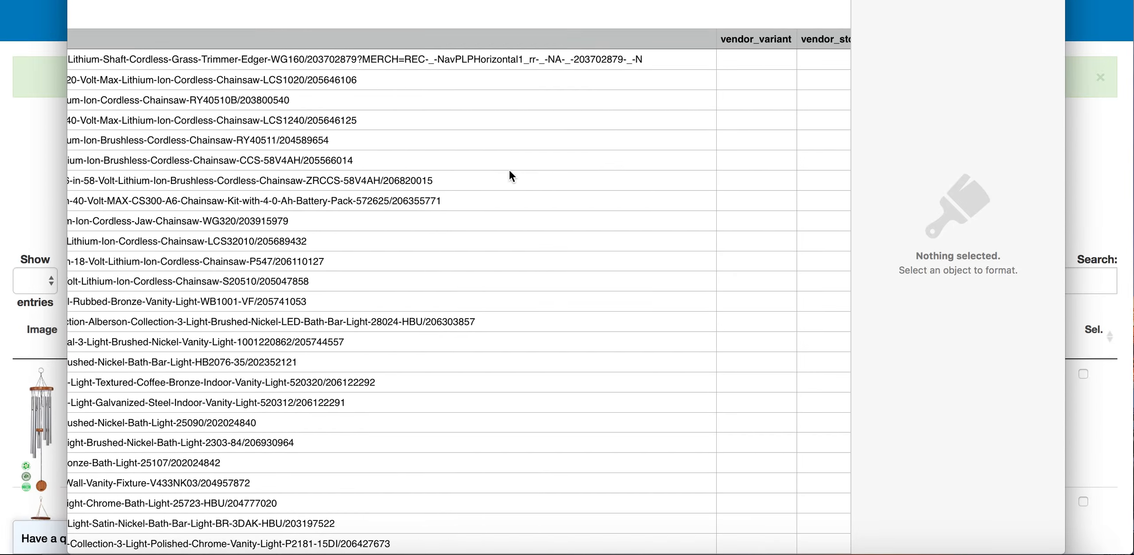
scroll(509, 175, right, 8)
Examine the Amazon URLs in the vendor_url column and compare them with the Home Depot rows and vendor columns at the start
scroll(509, 175, down, 1)
scroll(416, 148, left, 10)
scroll(417, 147, left, 3)
scroll(416, 147, down, 20)
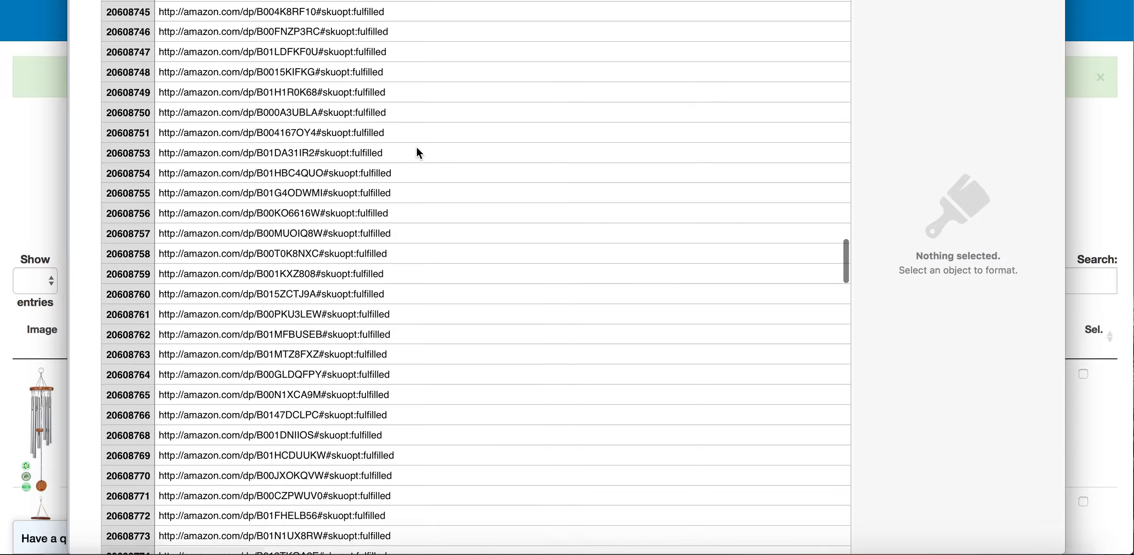
scroll(399, 153, up, 1)
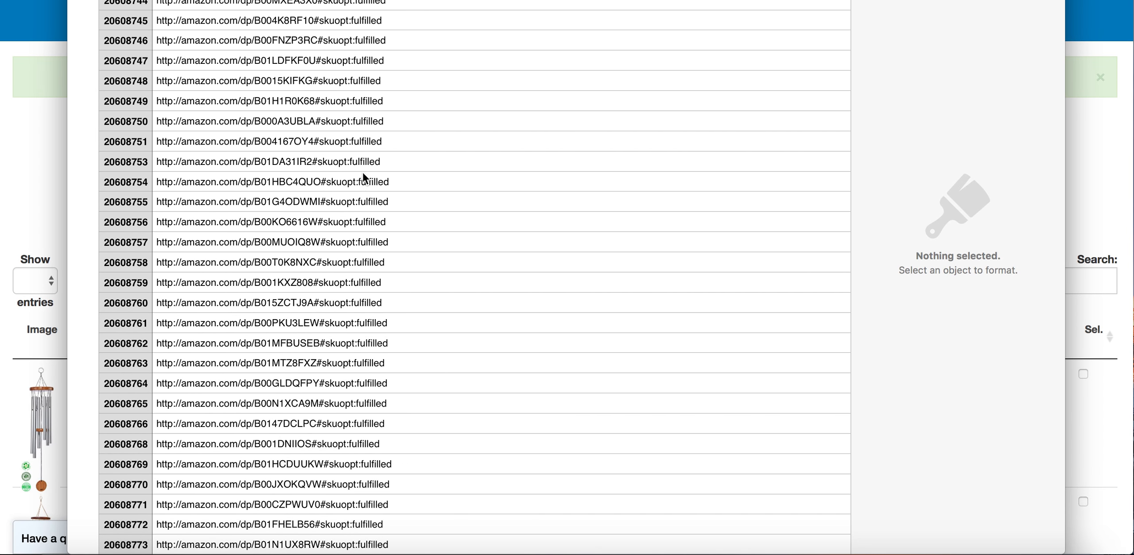
scroll(380, 181, up, 20)
scroll(380, 182, right, 3)
scroll(379, 181, up, 10)
scroll(604, 179, right, 3)
scroll(604, 179, up, 2)
scroll(604, 179, right, 5)
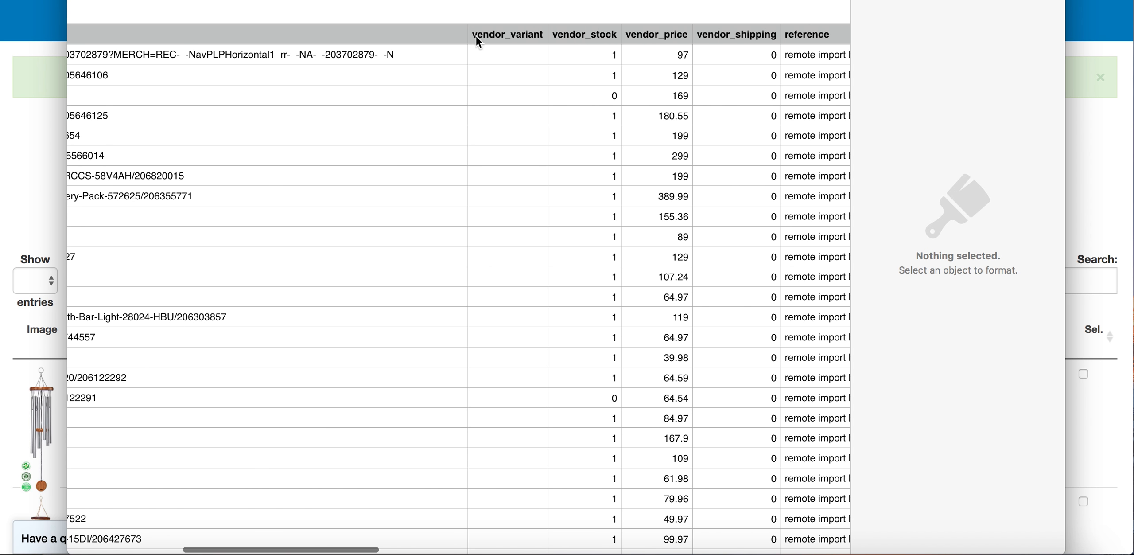
Add a new column directly after vendor_variant and select its empty header cell
scroll(475, 34, up, 2)
scroll(475, 35, right, 1)
click(448, 66)
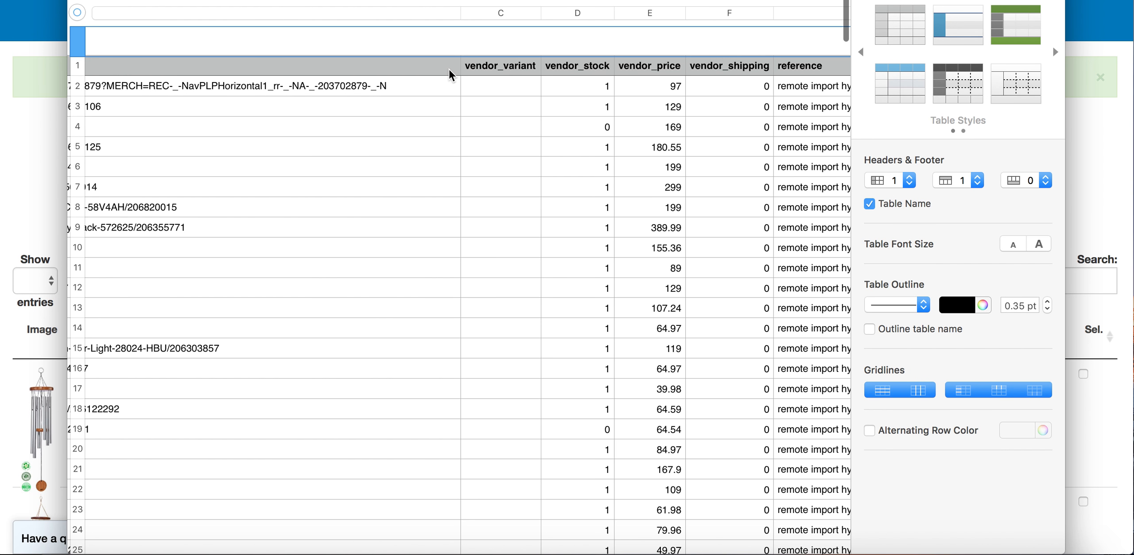
right_click(465, 17)
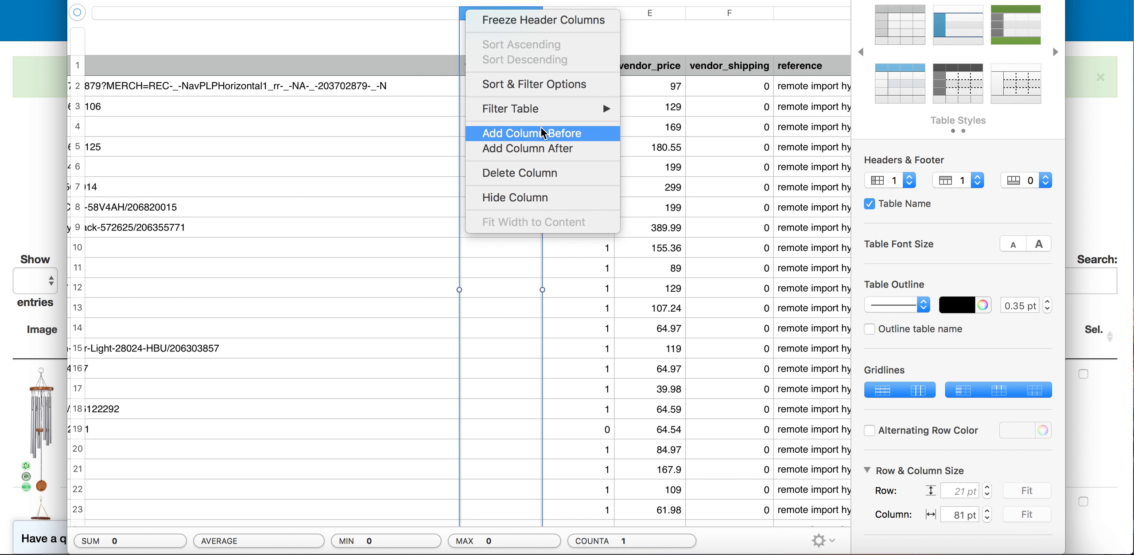
click(534, 148)
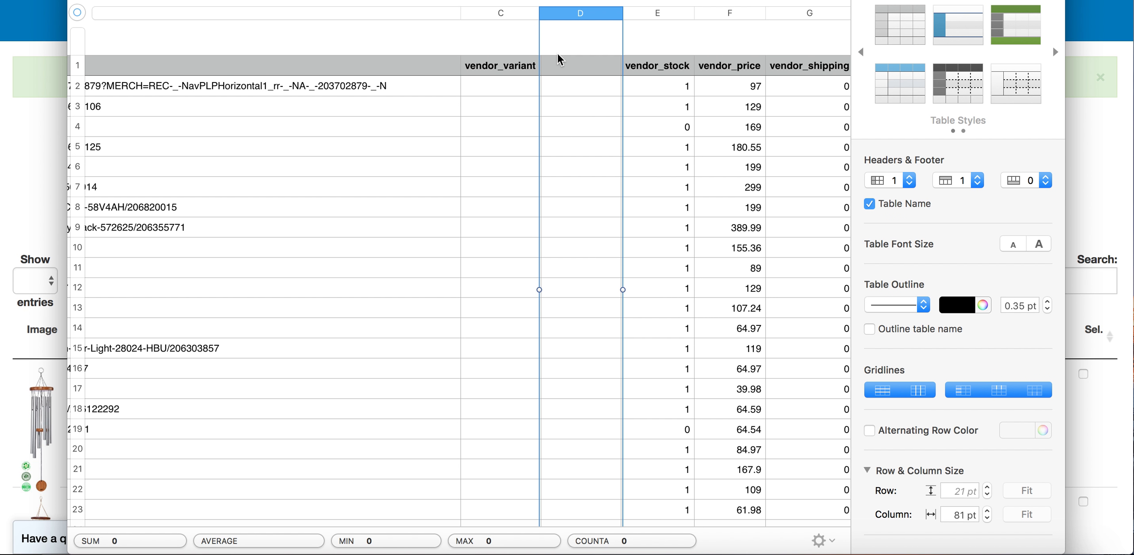
click(571, 66)
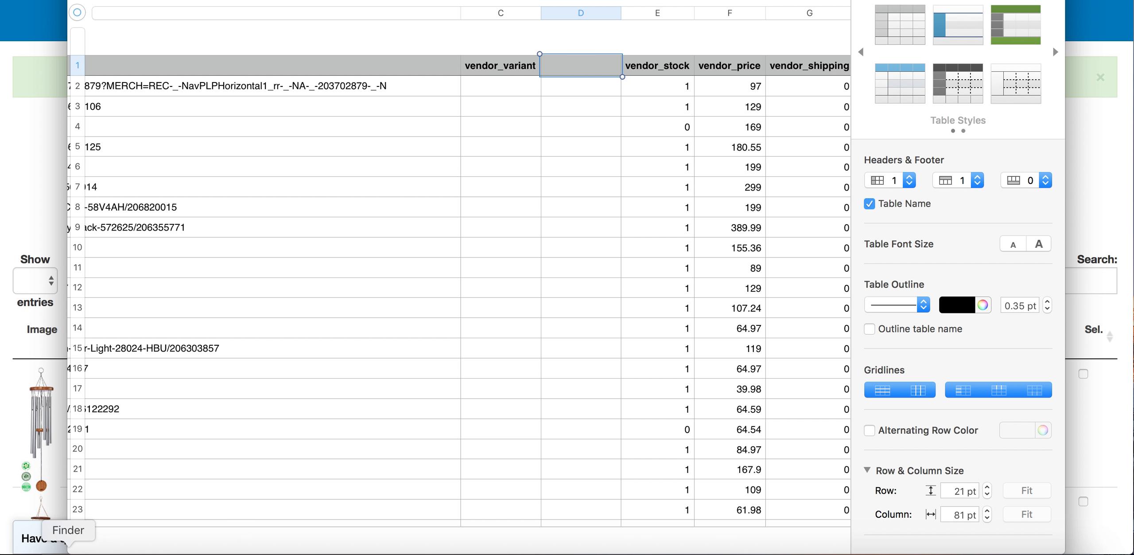
Switch to the Sku Grid Facebook group, download "edit Amazon urls via CSV.docx" and open it
click(43, 221)
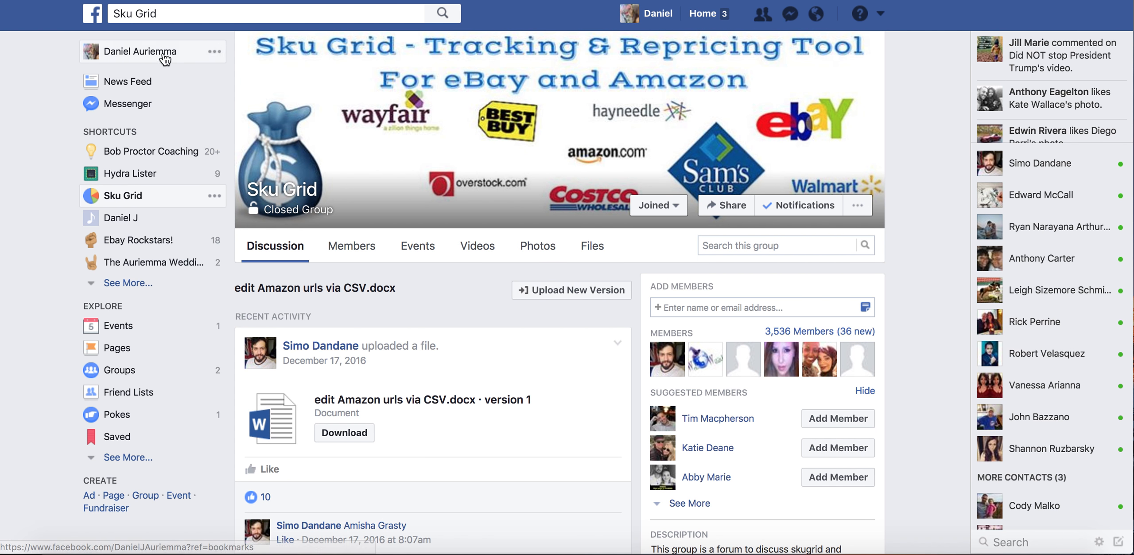
click(591, 246)
scroll(413, 293, down, 5)
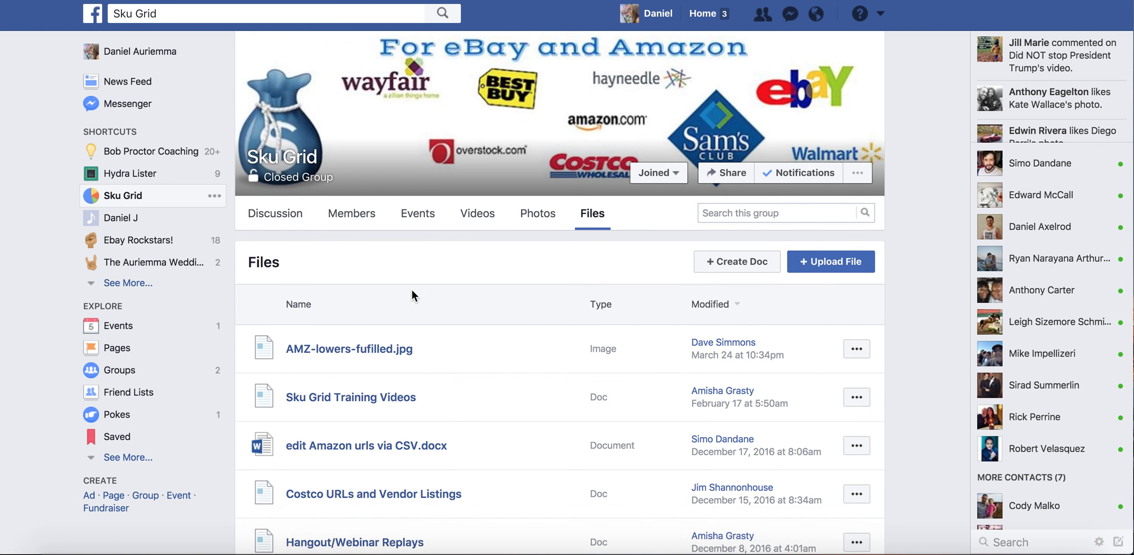
click(374, 261)
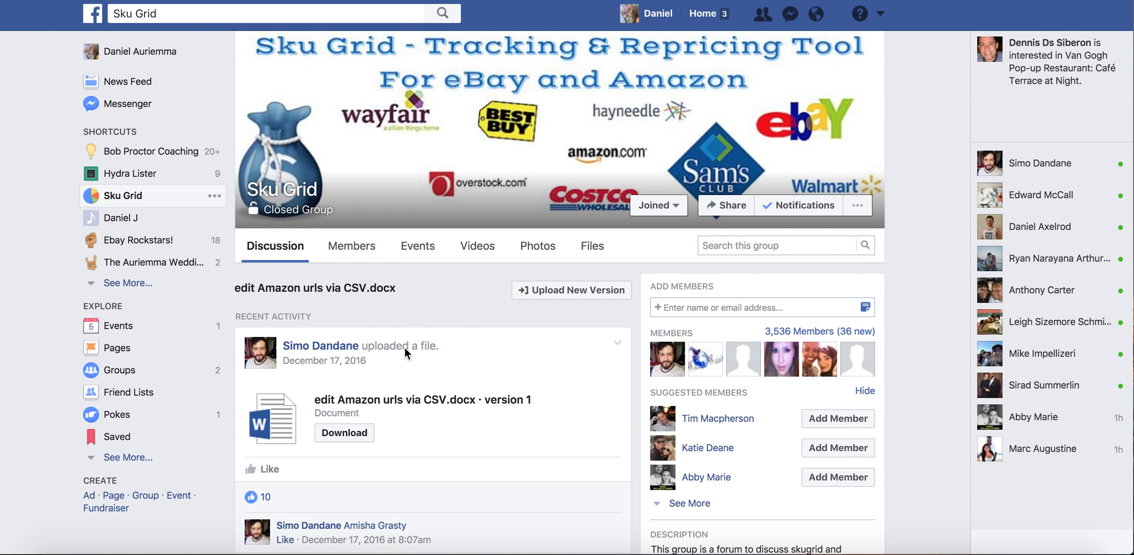
click(344, 432)
click(118, 536)
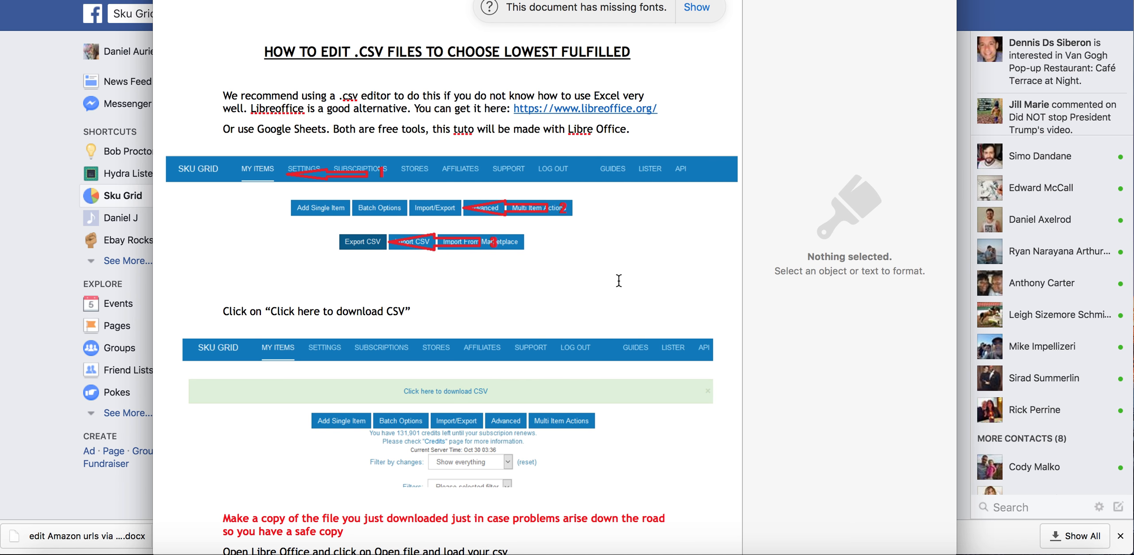
Read the guide's instructions on adding two columns, renaming the fourth column and adding #skuopt:fulfilled beside the Amazon links
scroll(619, 280, down, 15)
scroll(609, 248, down, 5)
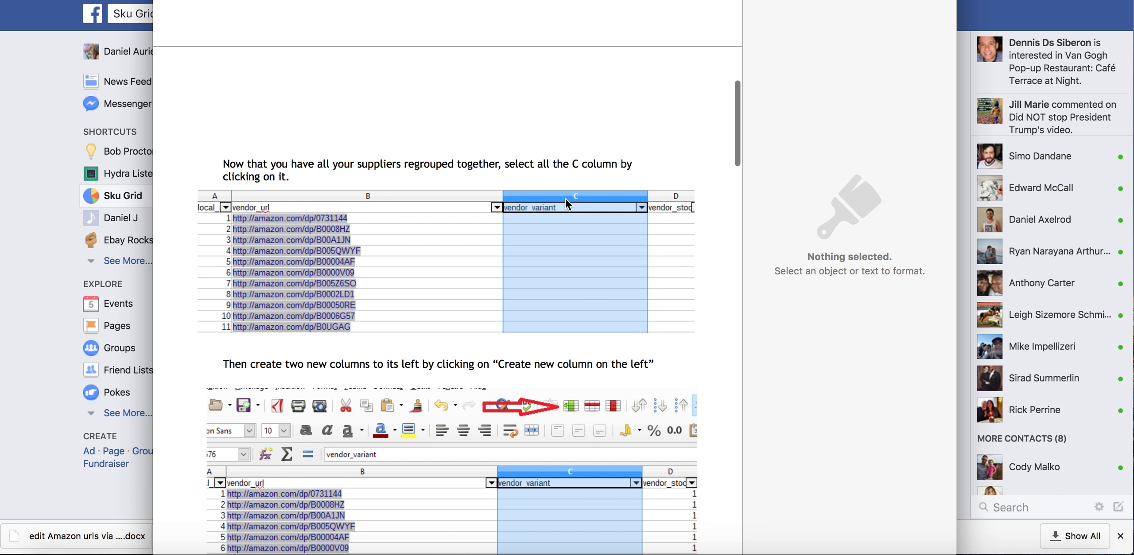
scroll(549, 271, down, 13)
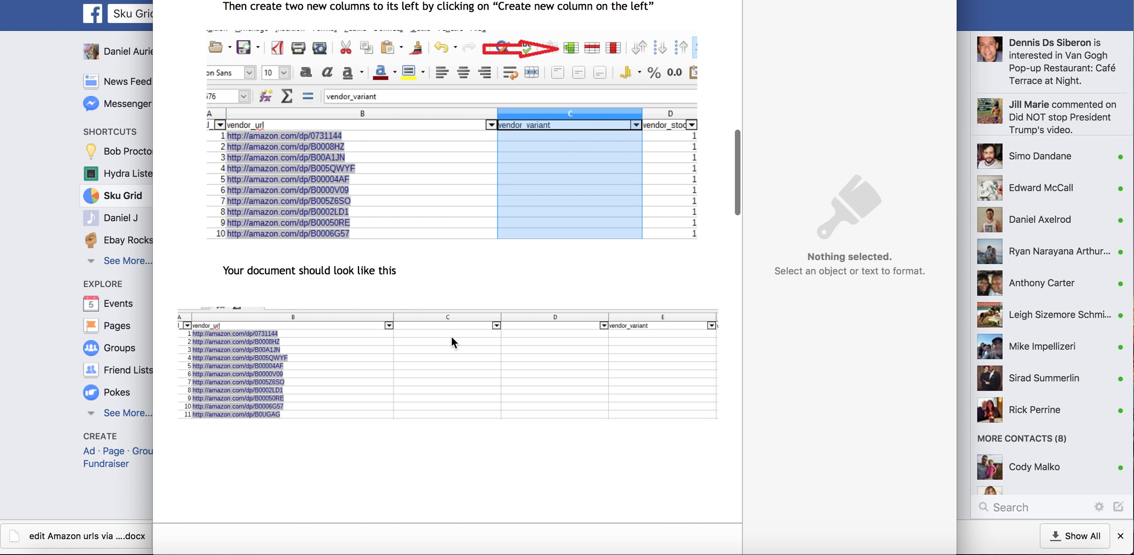
scroll(451, 335, down, 4)
scroll(553, 285, down, 16)
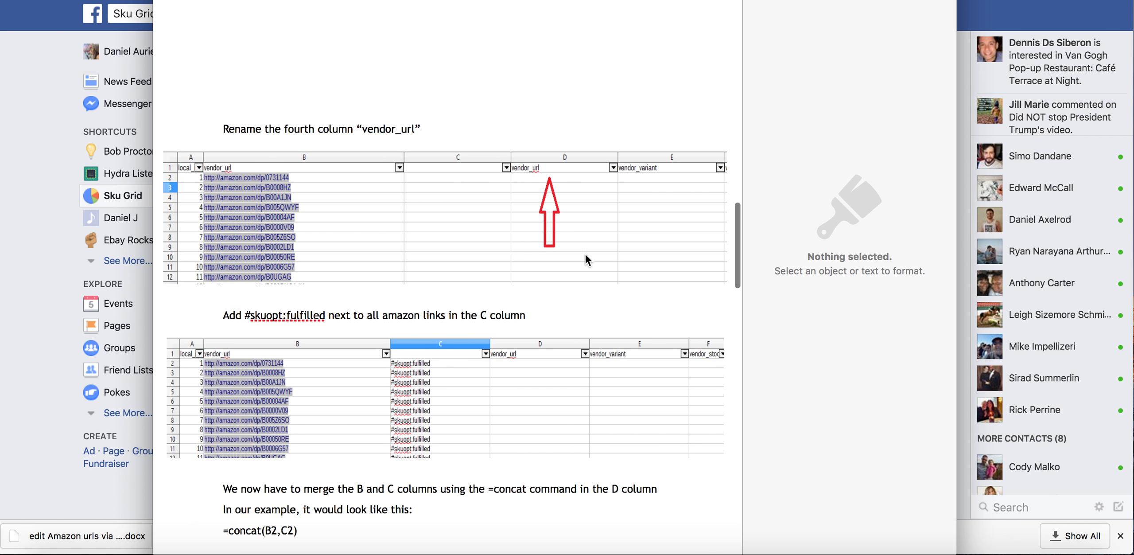
scroll(504, 272, down, 4)
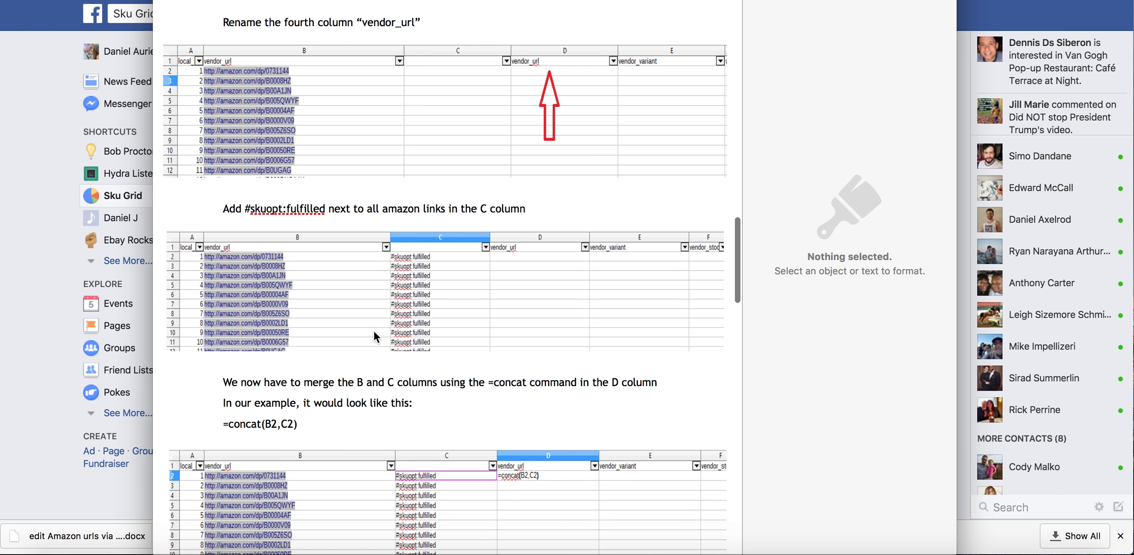
Switch back to Numbers and clear the vendor_variant header from cell C1
click(797, 546)
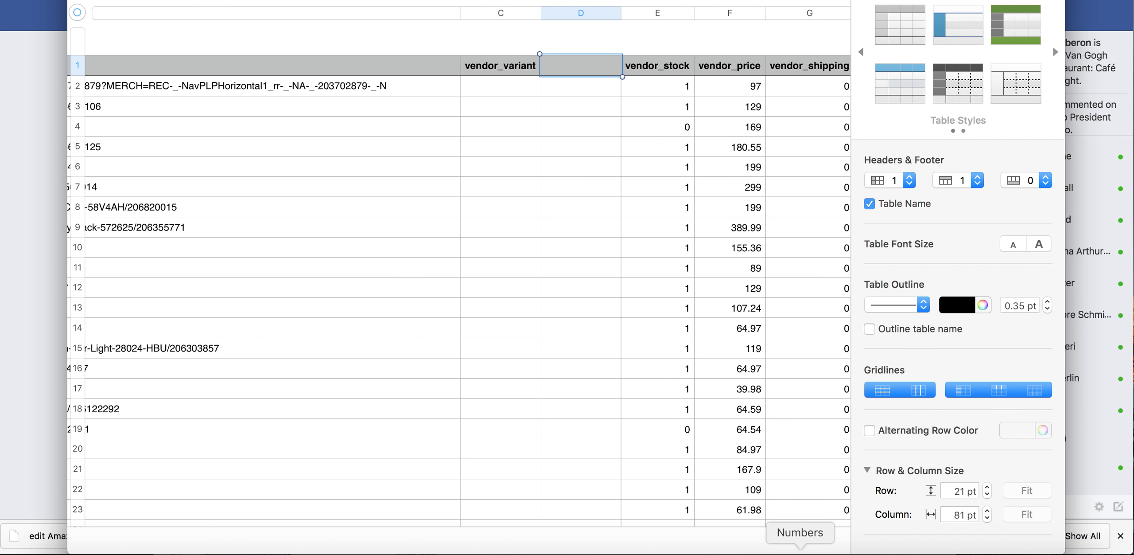
scroll(401, 247, left, 5)
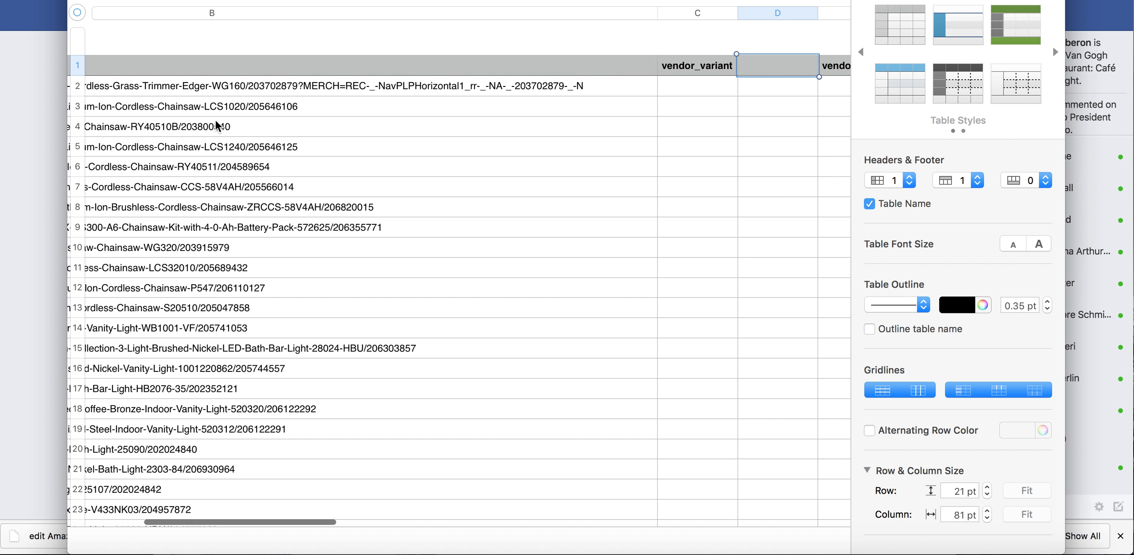
double_click(760, 93)
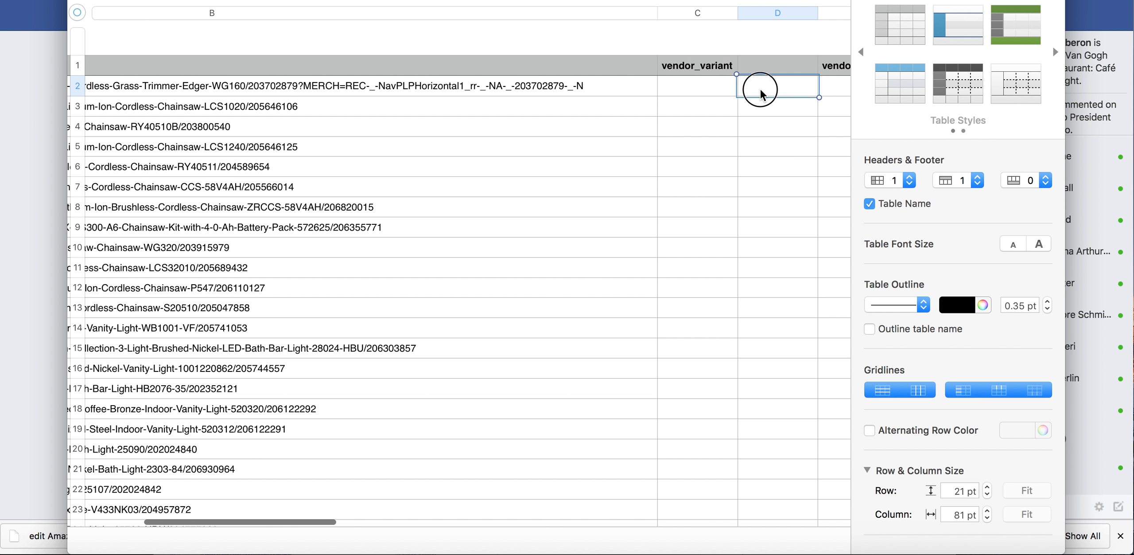
click(689, 92)
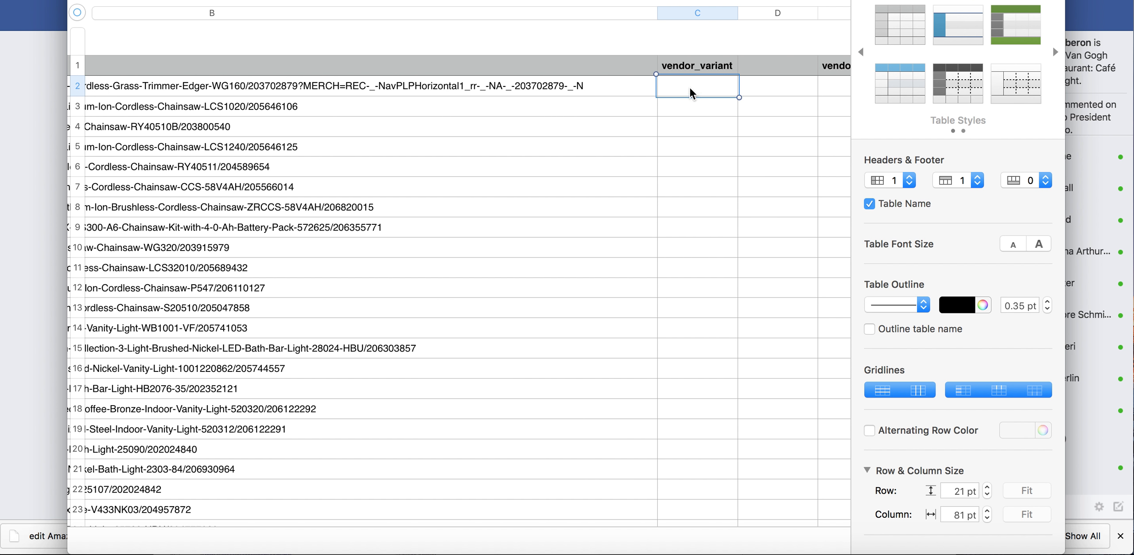
click(690, 59)
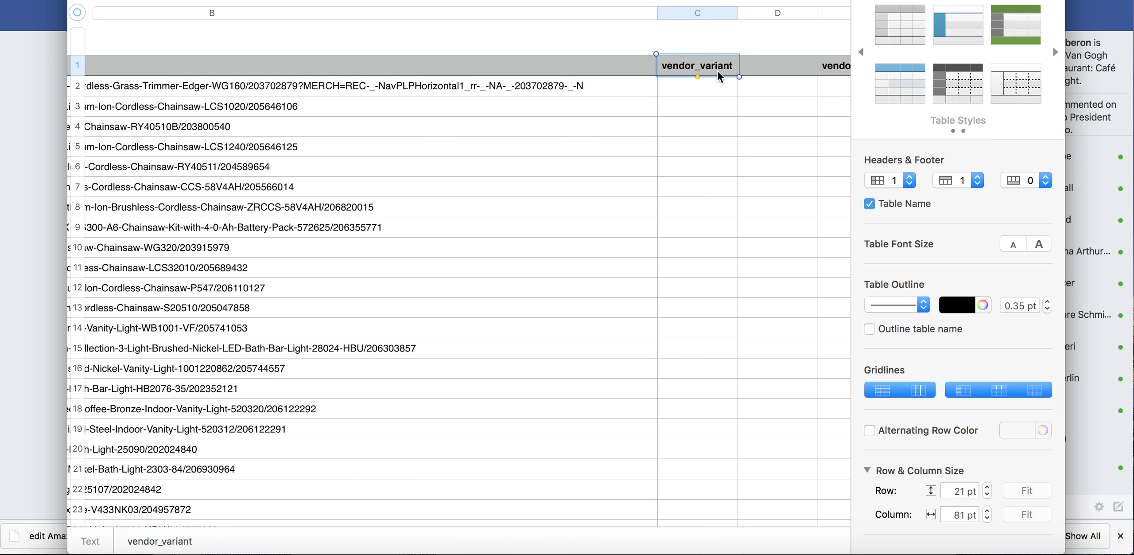
key(BackSpace)
Enter #skuopt:fulfilled in cell C2 and widen column C to 127 pt
click(704, 91)
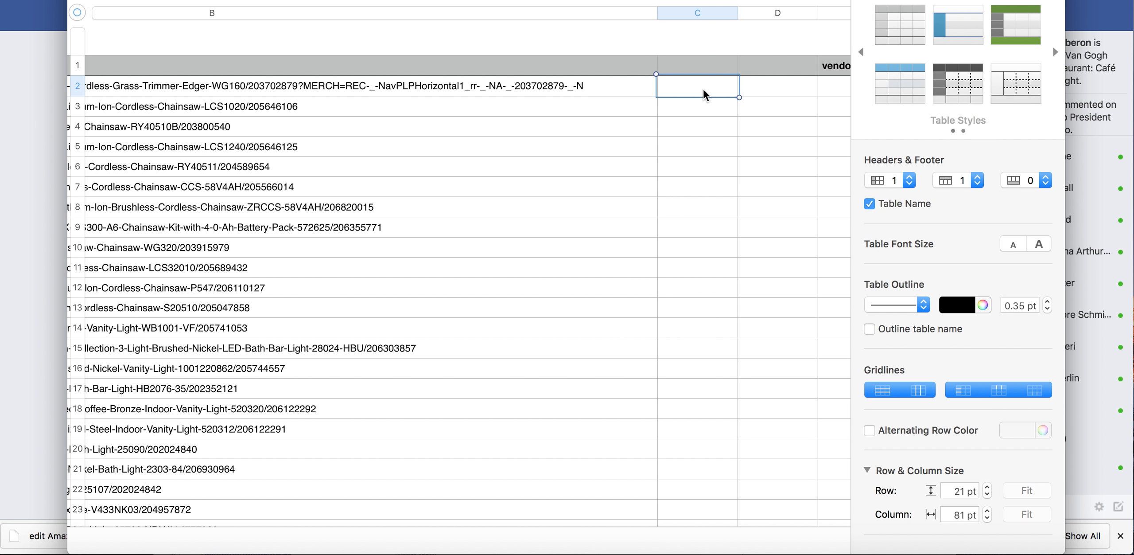
text(#skuopt:fulfilled)
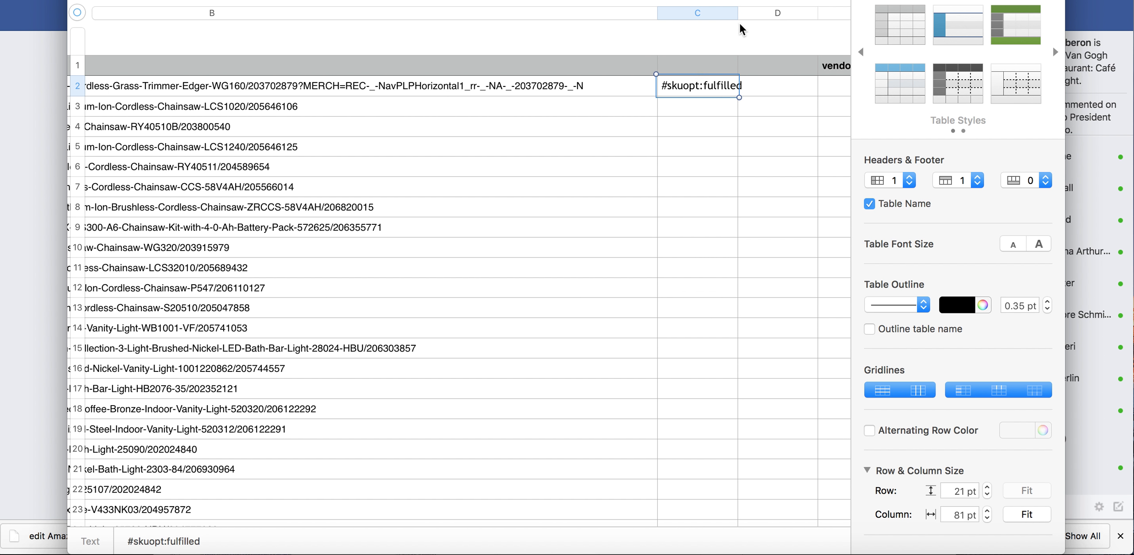
drag(738, 13, 784, 12)
Fill #skuopt:fulfilled from C2 down column C through row 22
drag(720, 97, 728, 499)
scroll(569, 365, left, 2)
scroll(569, 365, down, 1)
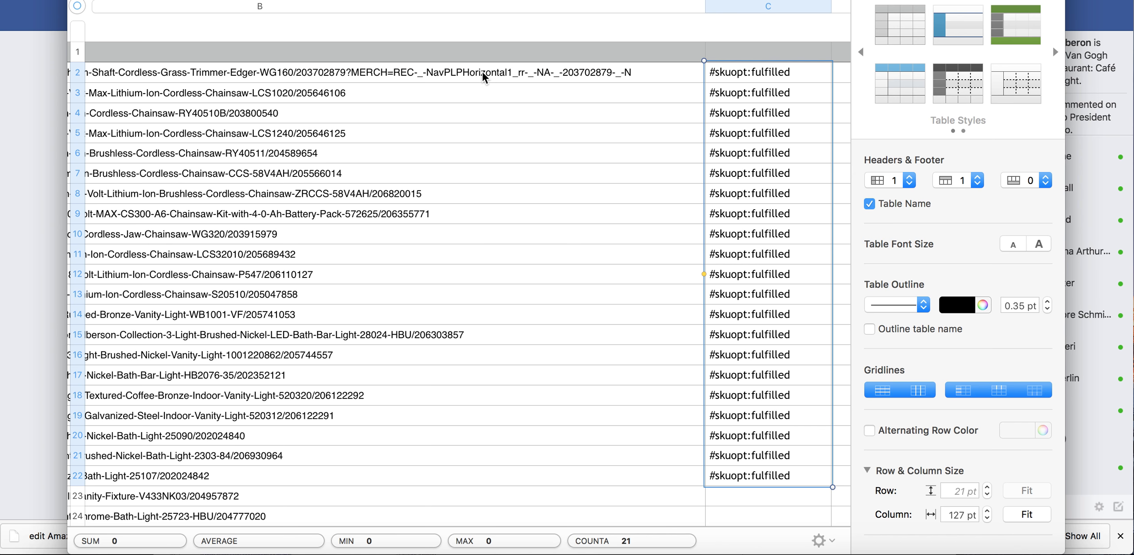
scroll(666, 229, right, 5)
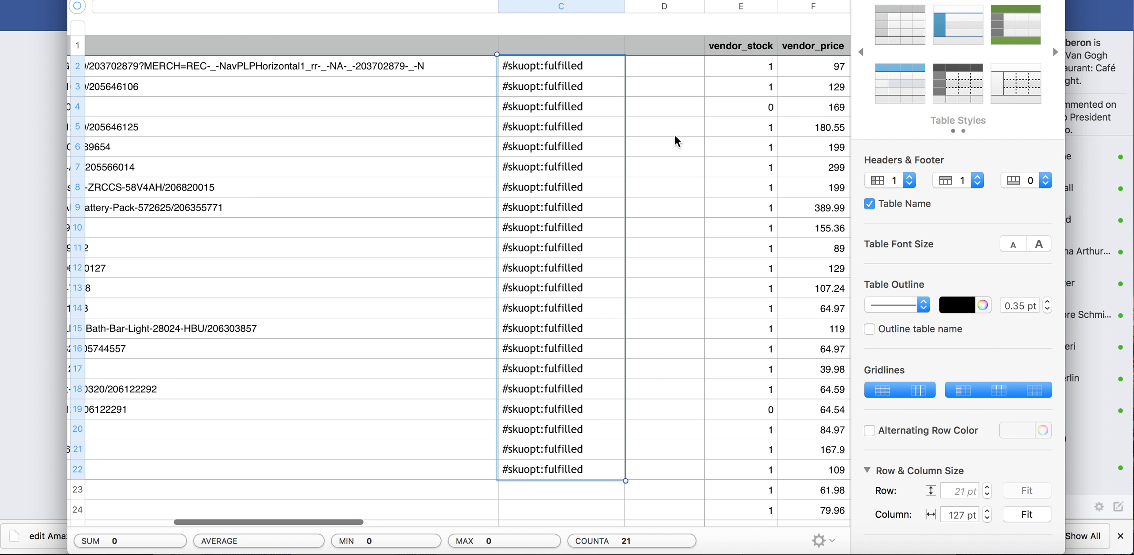
Switch to the guide document and read how to merge columns B and C into column D and finish the CSV
click(666, 69)
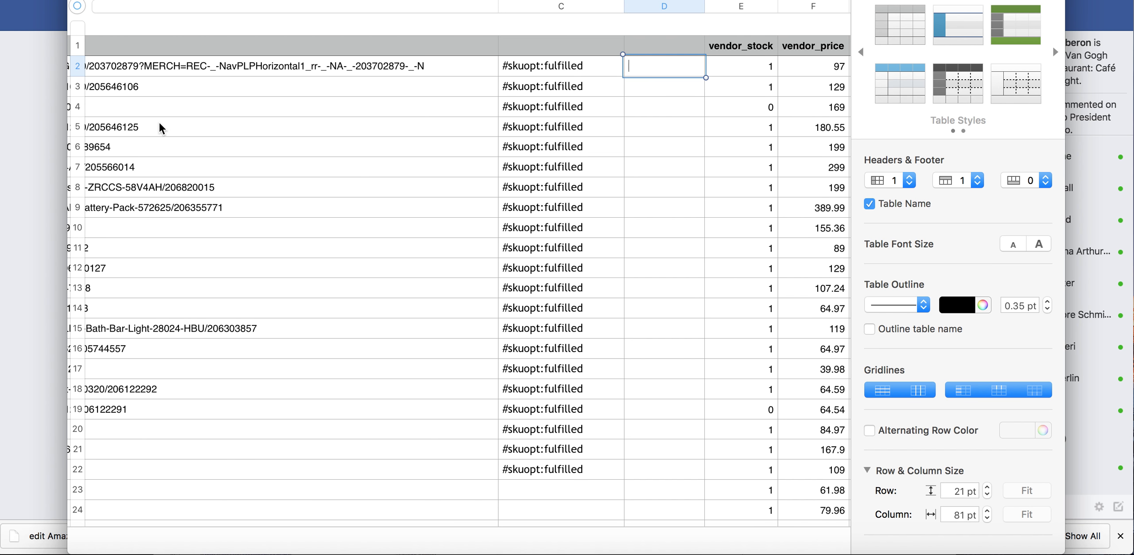
click(952, 554)
scroll(528, 351, down, 7)
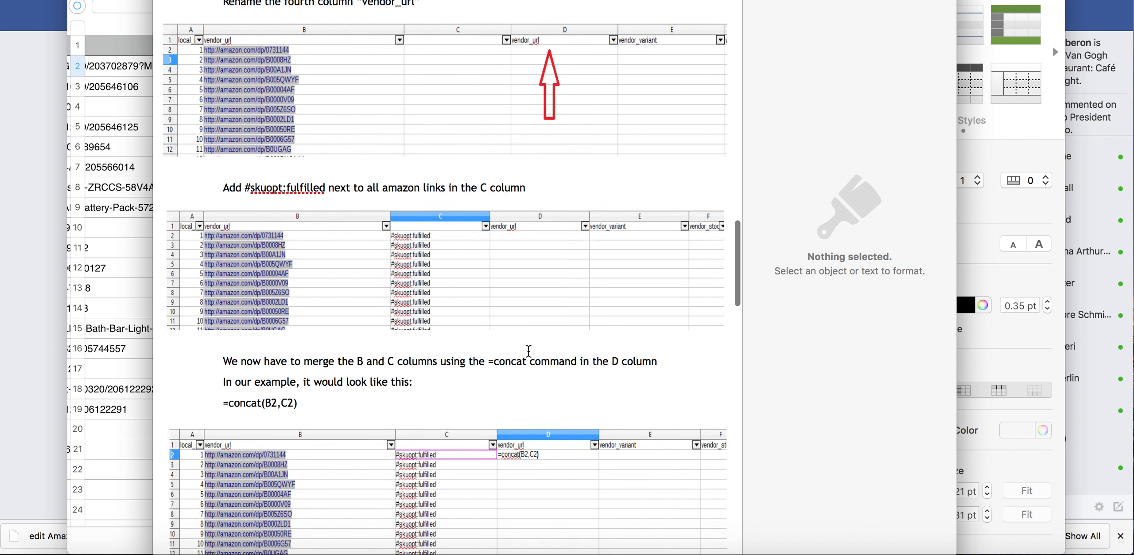
scroll(531, 356, down, 1)
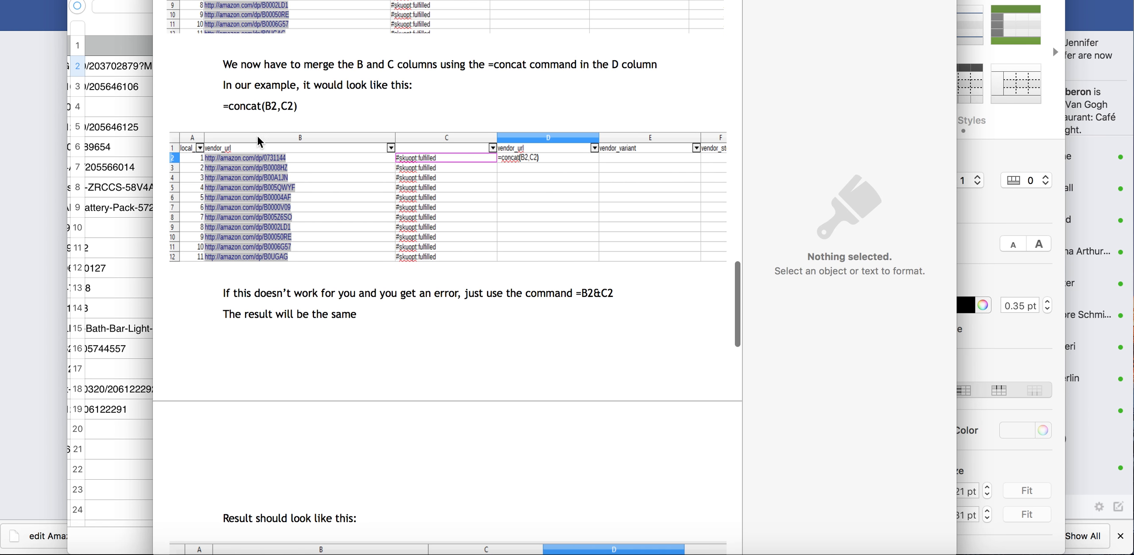
scroll(436, 216, down, 20)
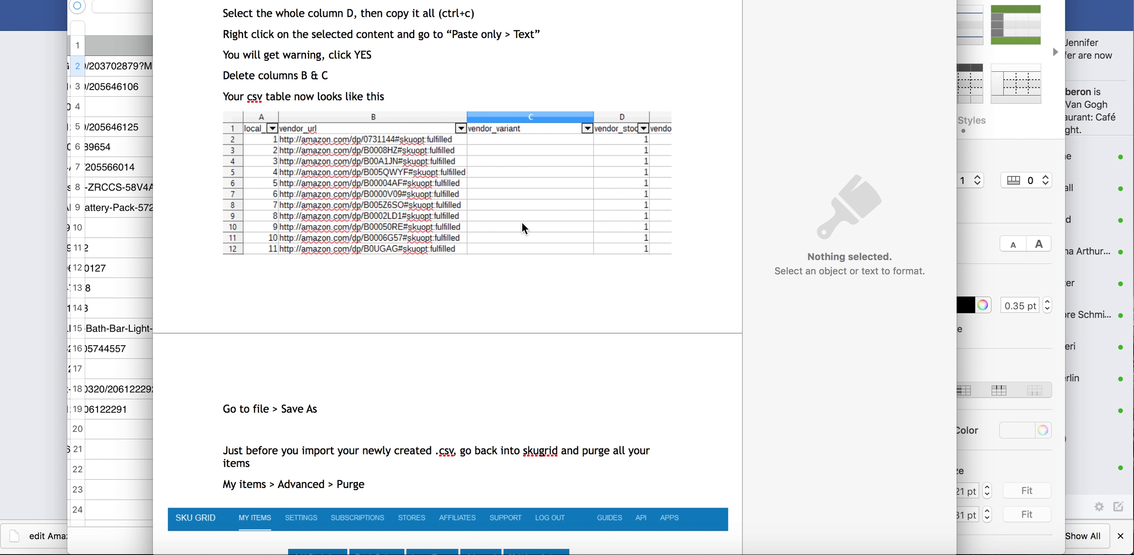
Return to the spreadsheet in Numbers and select the range B2:C22
click(124, 255)
click(514, 73)
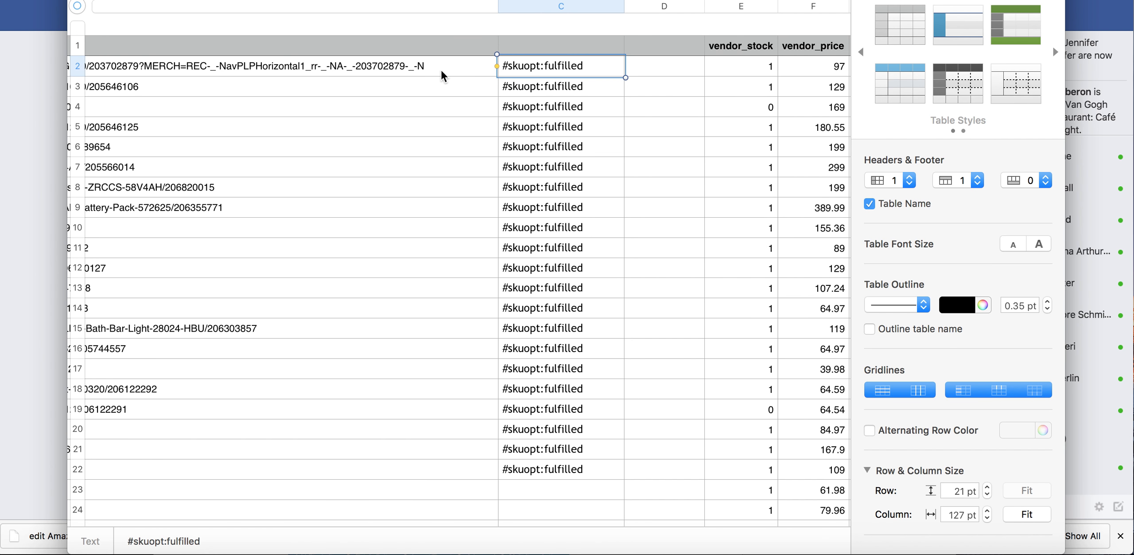
click(443, 77)
shift+click(537, 428)
shift+click(549, 469)
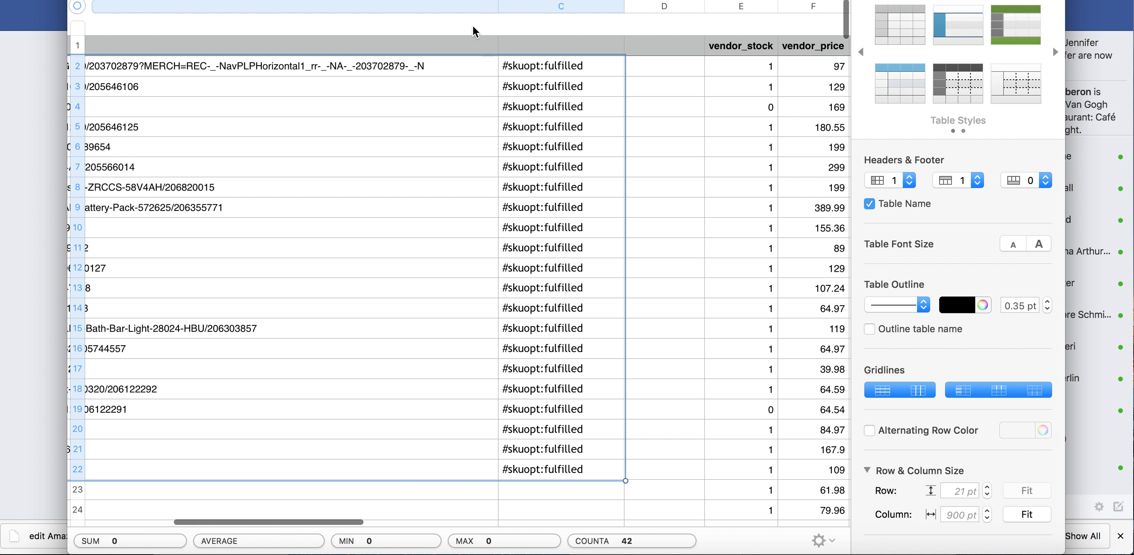
click(372, 103)
click(223, 91)
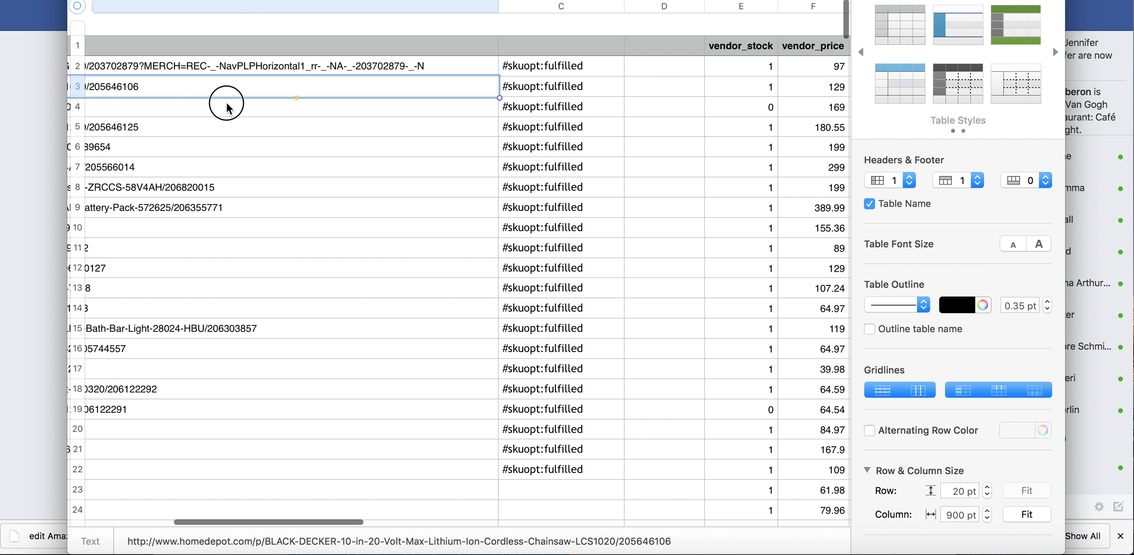
click(231, 108)
shift+click(551, 468)
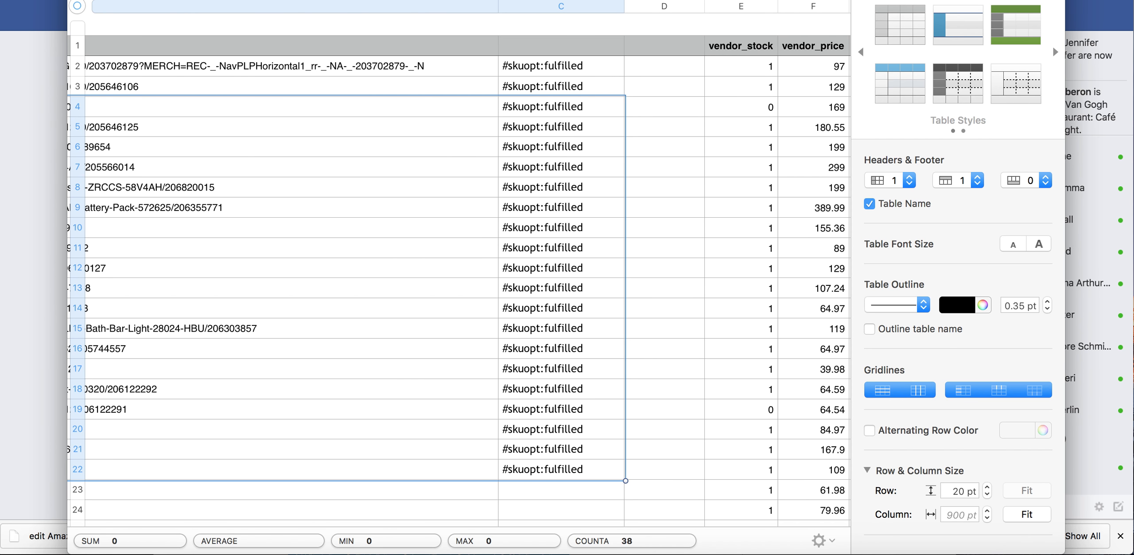
click(266, 0)
mouse_move(321, 0)
mouse_move(224, 0)
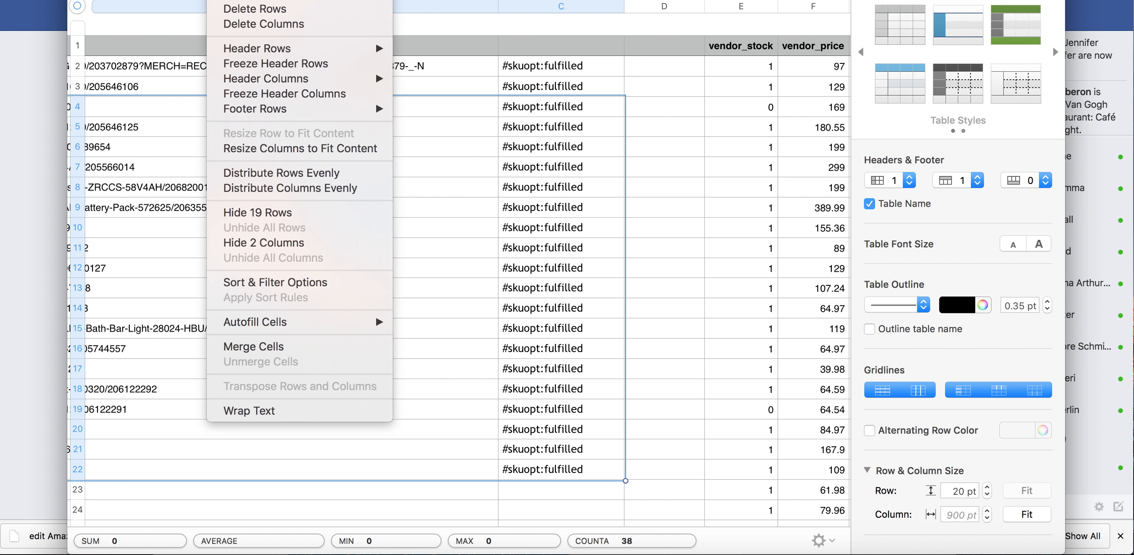
click(469, 167)
Append #skuopt:fulfilled to the end of the vendor URL in B2 and paste the same text into cell B3
click(433, 64)
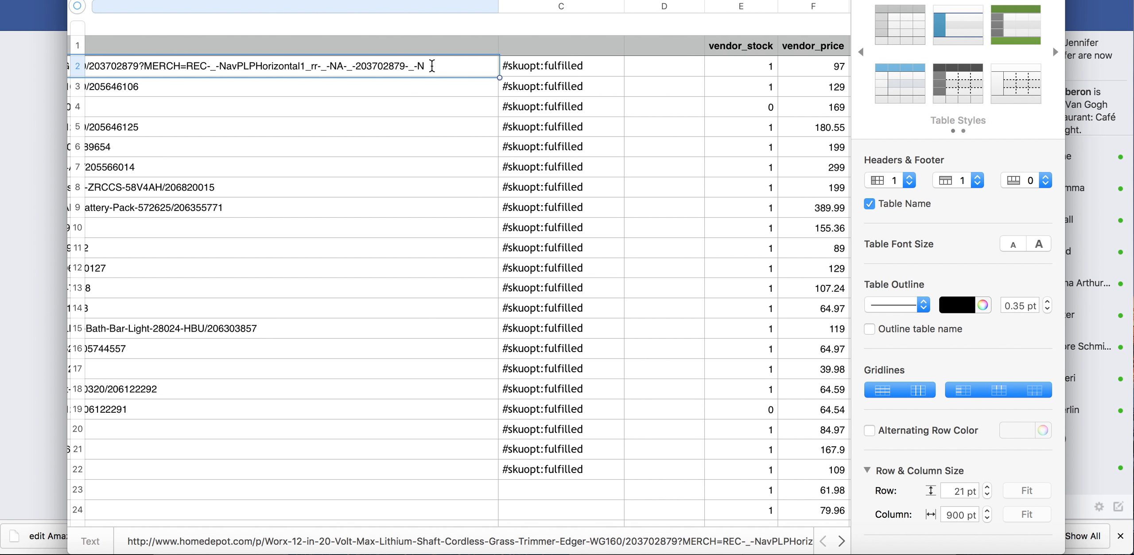
text(#skuopt:fulfilled)
click(263, 80)
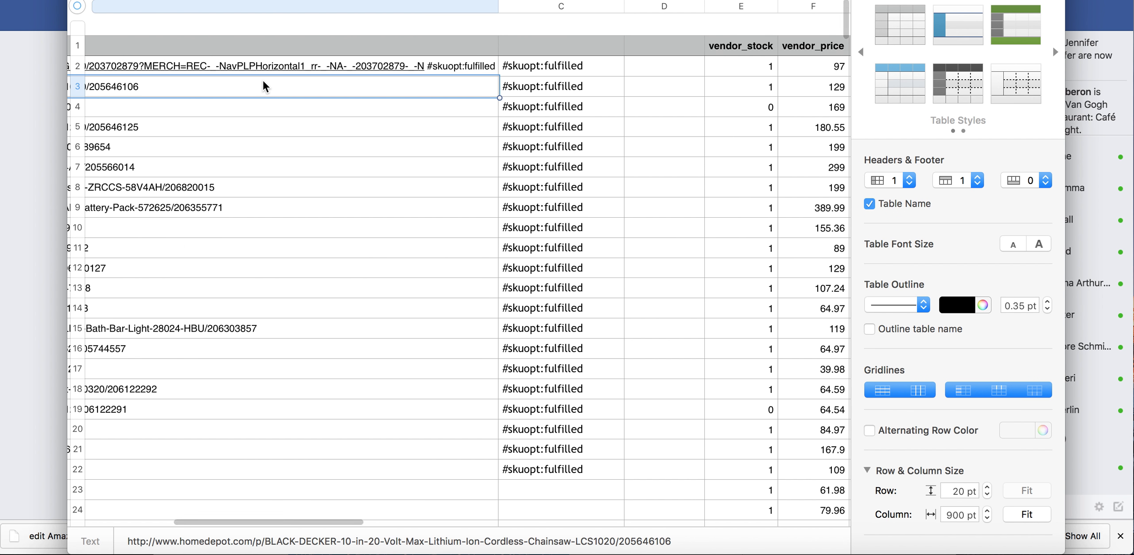
text(#skuopt:fulfilled)
Append #skuopt:fulfilled to the end of the vendor URLs in cells B5, B6 and B7
click(158, 127)
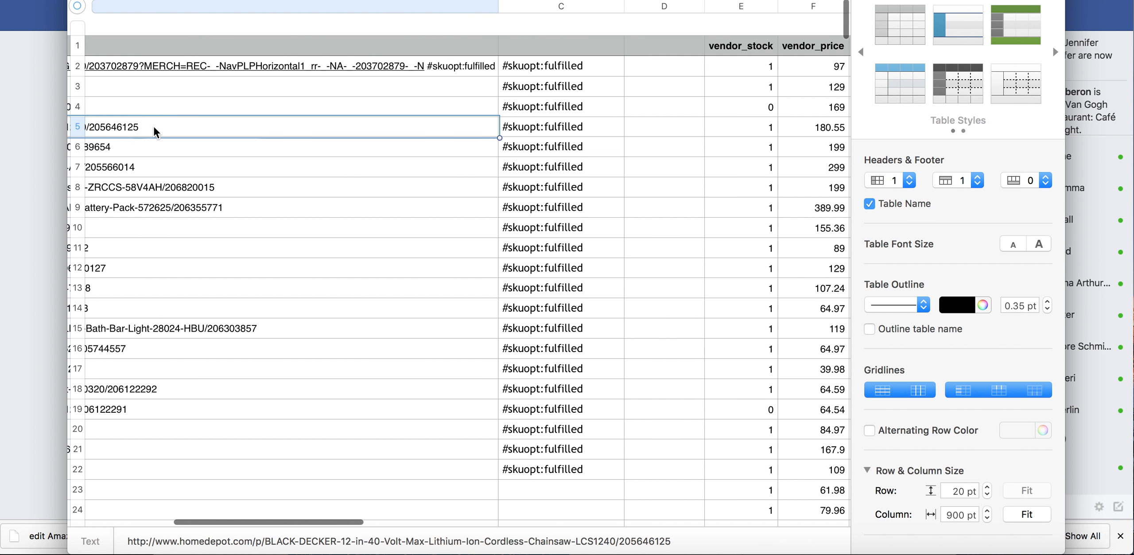
scroll(157, 129, left, 1)
text(#skuopt:fulfilled)
click(182, 146)
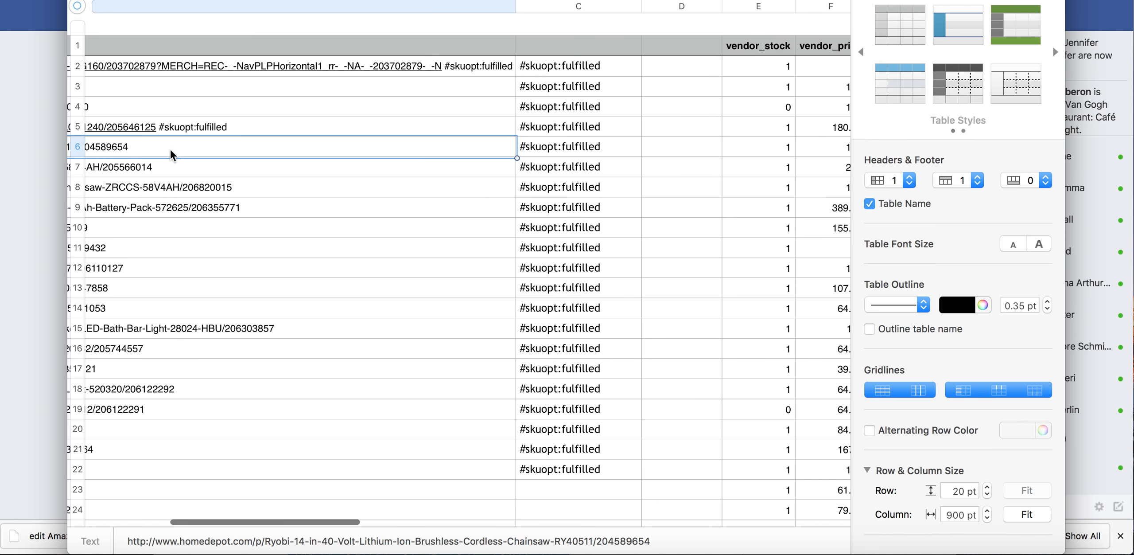
scroll(137, 145, left, 1)
text(#skuopt:fulfilled)
click(205, 167)
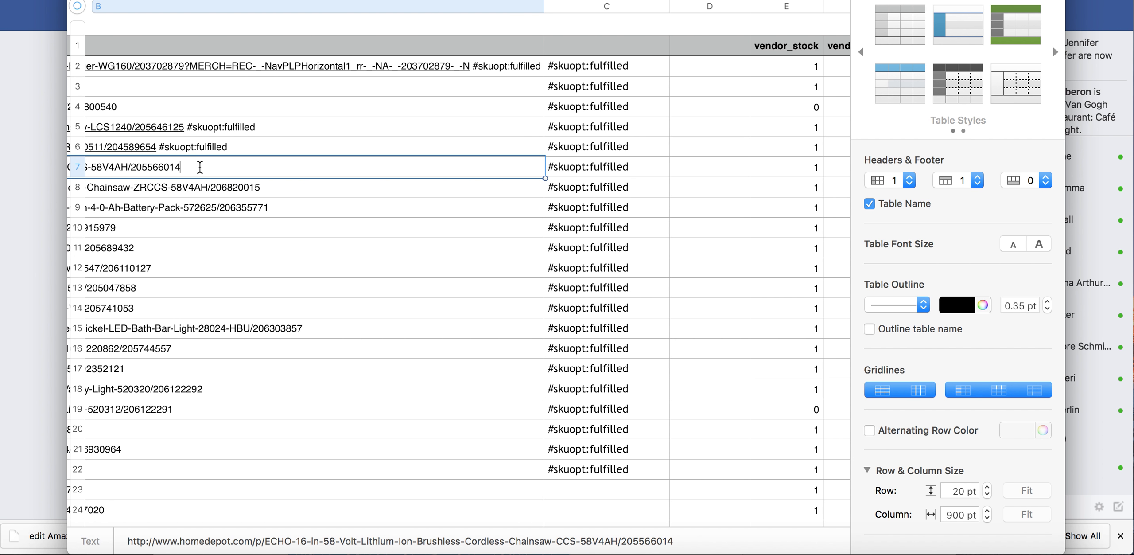
text(#skuopt:fulfilled)
key(Tab)
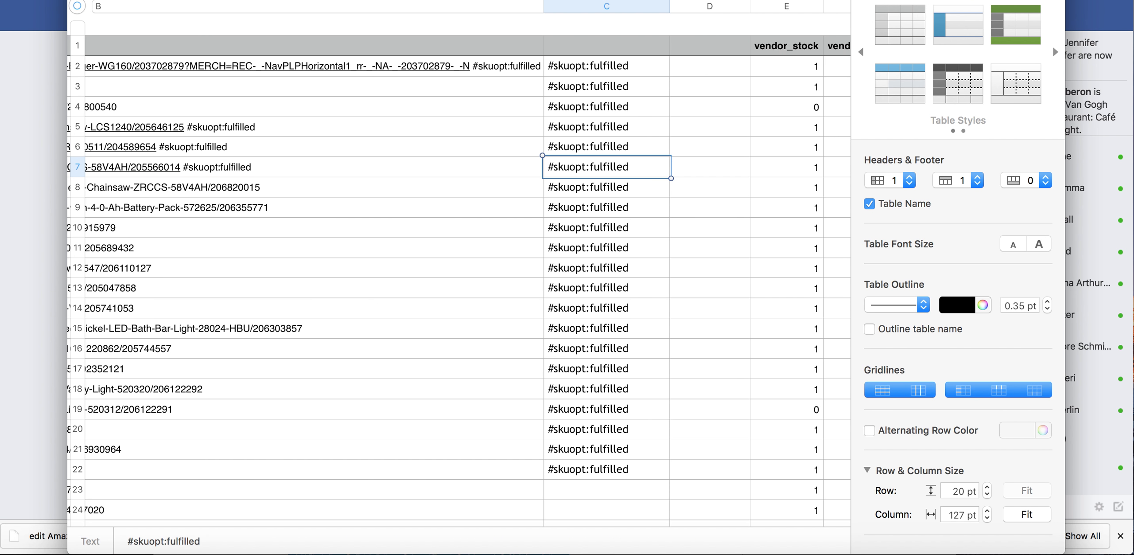
Merge the range B9:C18 into a single cell
click(280, 212)
click(281, 194)
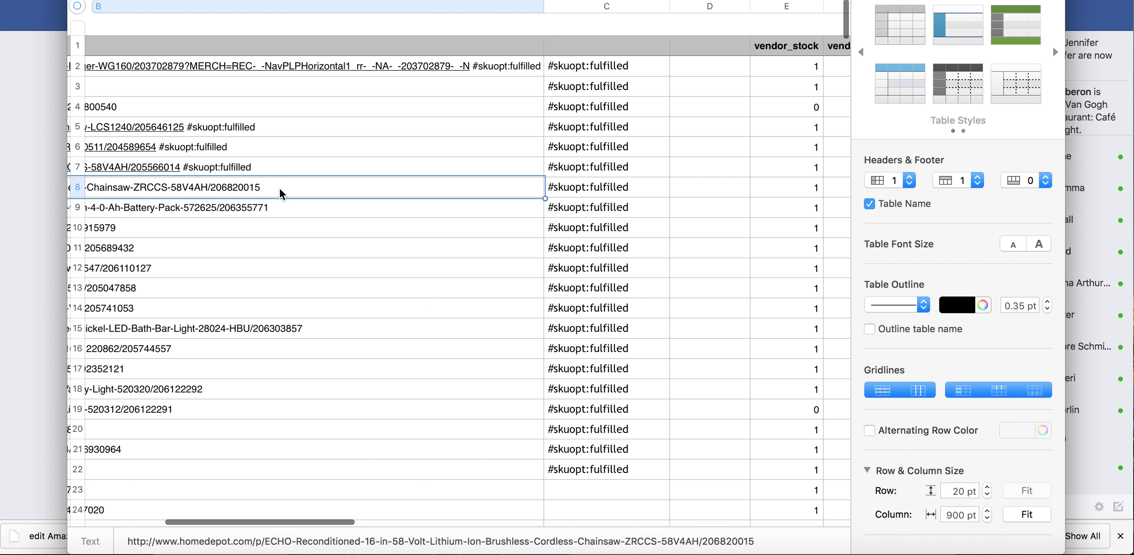
click(417, 209)
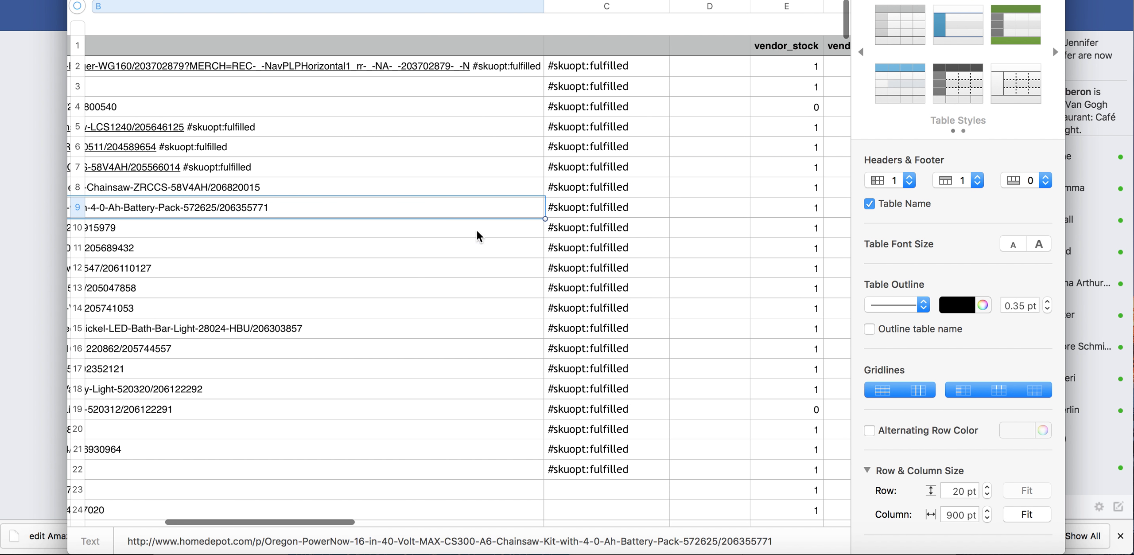
shift+click(587, 384)
scroll(386, 330, left, 5)
scroll(386, 330, right, 6)
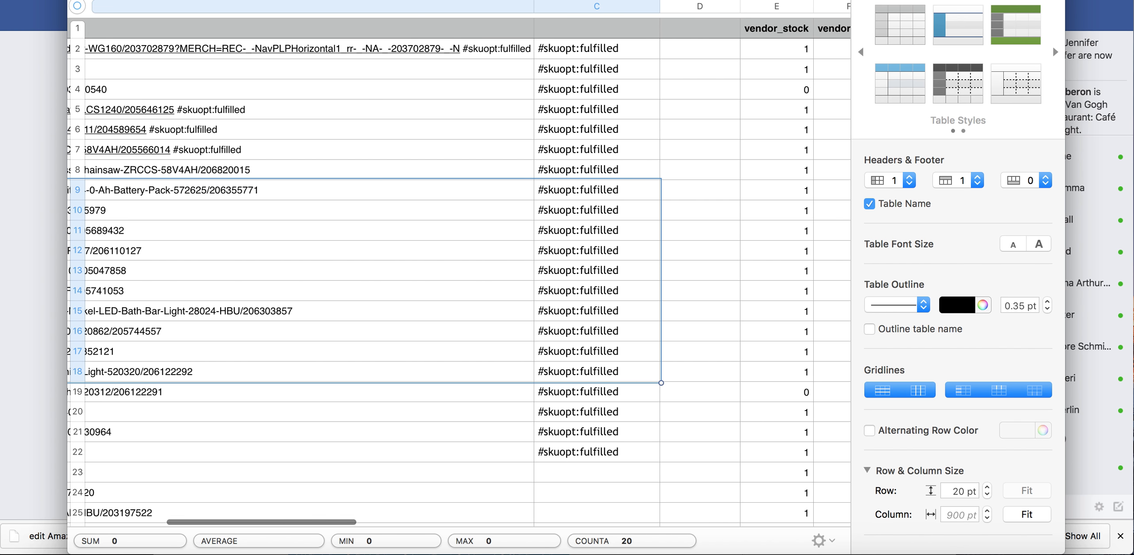
right_click(207, 182)
click(266, 346)
scroll(531, 288, left, 10)
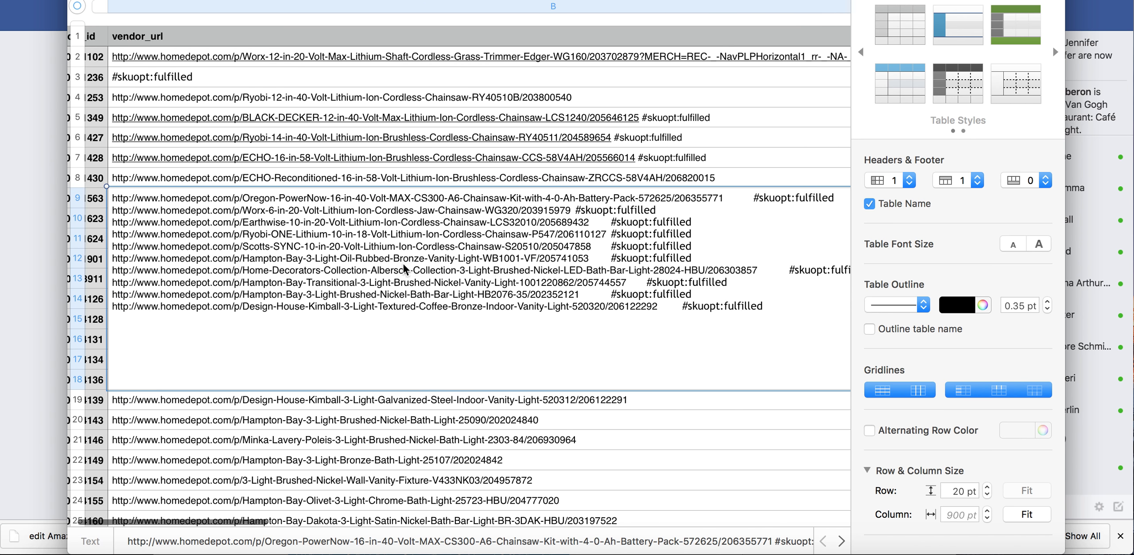
Remove the gap before #skuopt:fulfilled in the last two URL lines of the merged cell
scroll(683, 285, right, 2)
double_click(624, 304)
key(BackSpace)
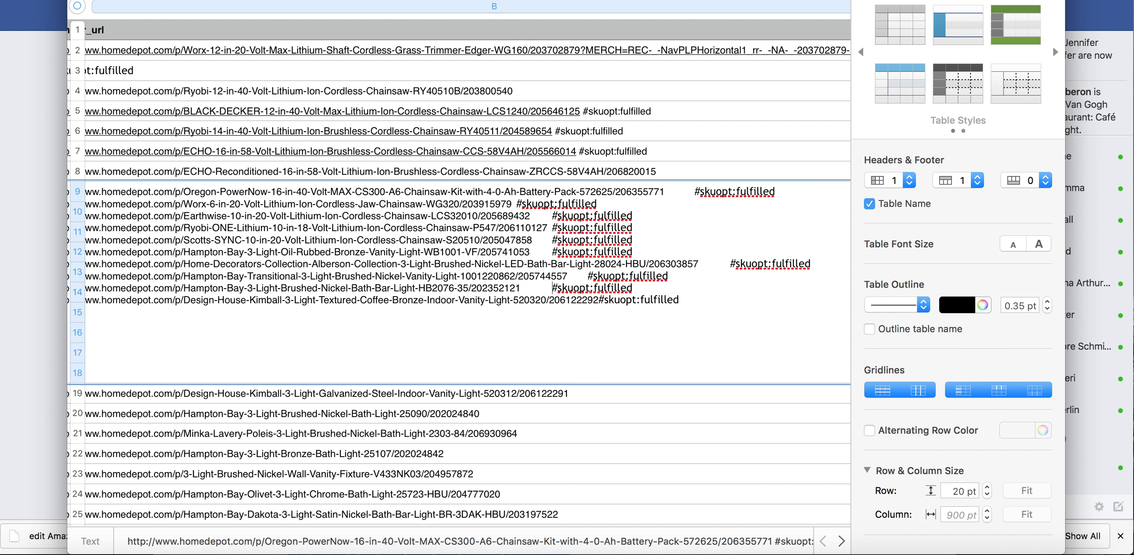
key(BackSpace)
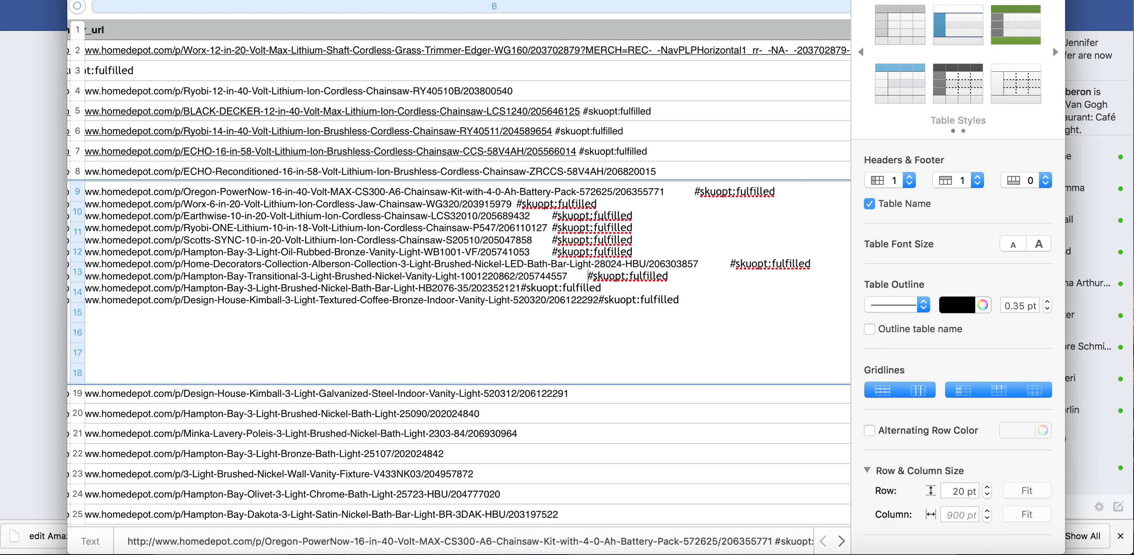
Append #skuopt:fulfilled to the end of the vendor URLs in cells B29, B30 and B31
scroll(620, 288, down, 10)
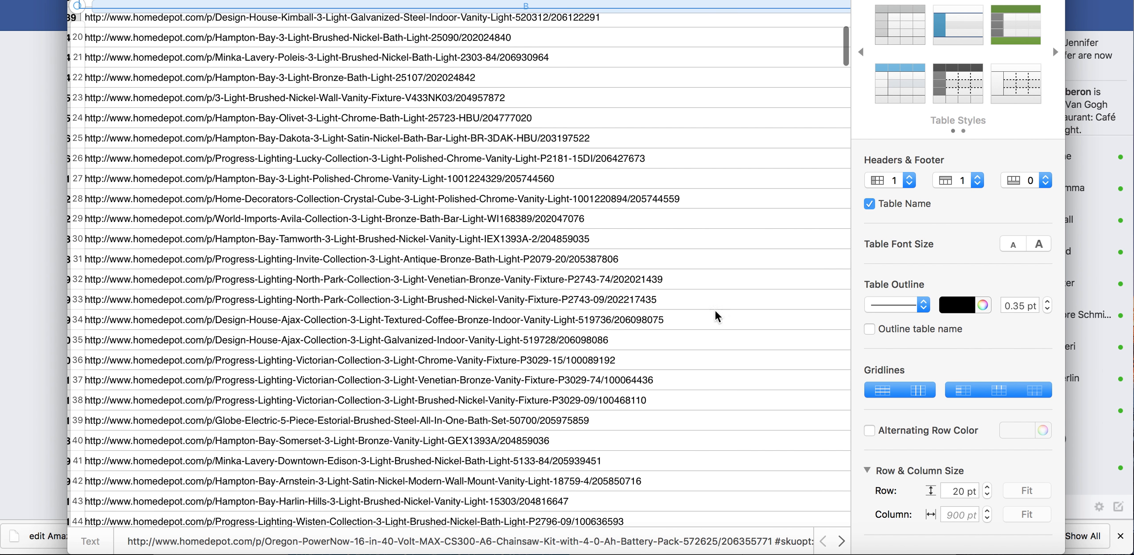
click(594, 226)
click(589, 217)
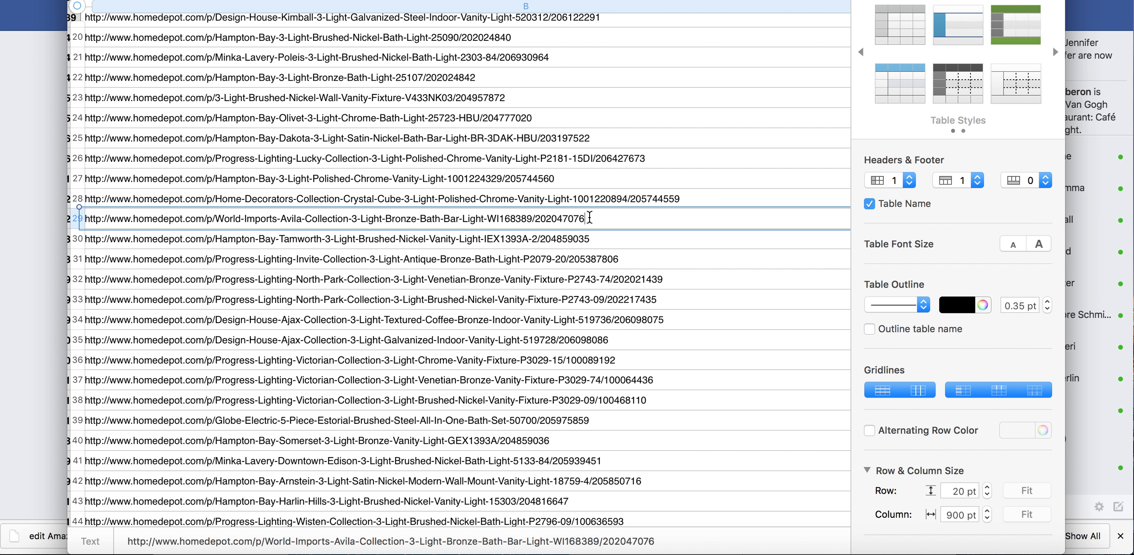
text(#skuopt:fulfilled)
click(620, 237)
text(#skuopt:fulfilled)
click(629, 258)
click(628, 259)
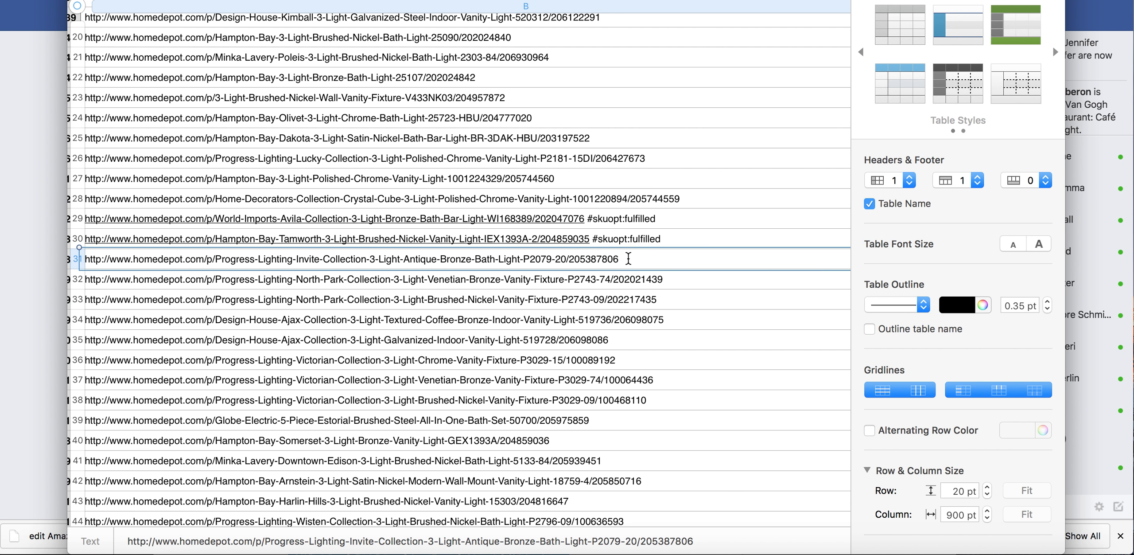
text(#skuopt:fulfilled)
Append #skuopt:fulfilled to the end of the vendor URLs in cells B32, B33 and B34
click(678, 280)
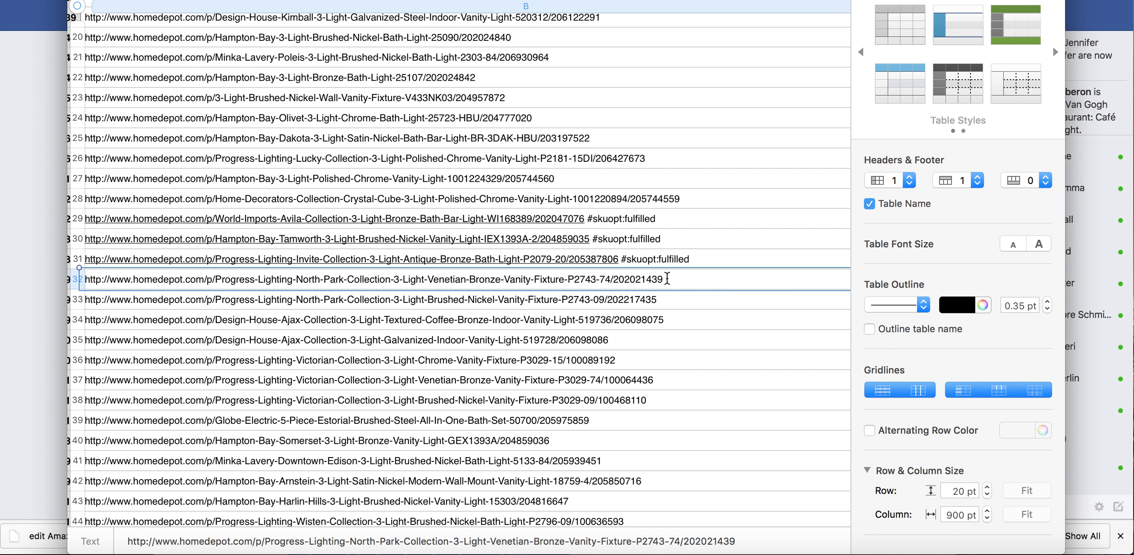
text(#skuopt:fulfilled)
click(667, 297)
click(667, 298)
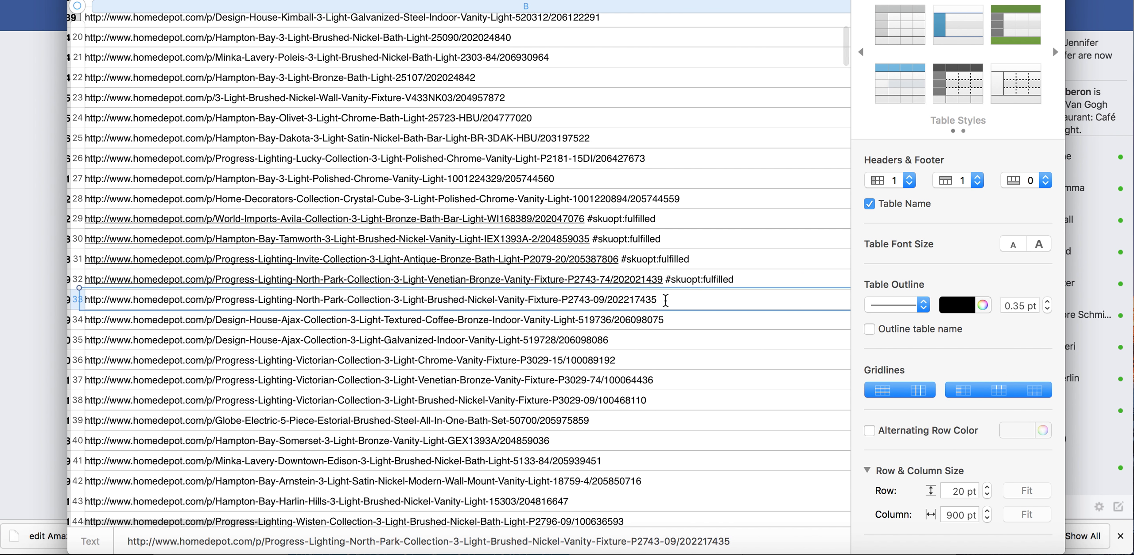
text(#skuopt:fulfilled)
click(669, 318)
click(669, 318)
text(#skuopt:fulfilled)
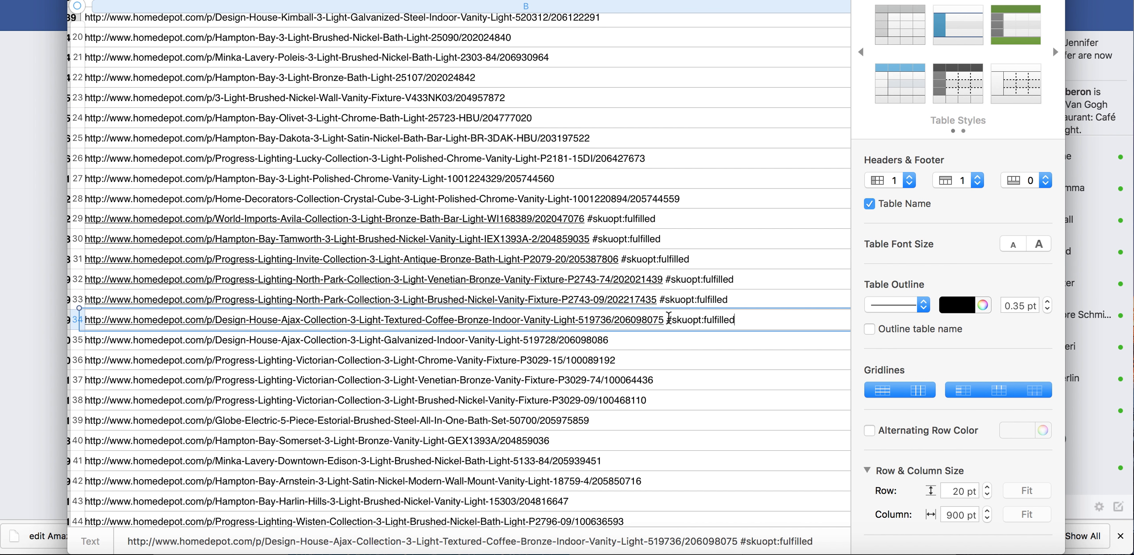
key(Return)
Append #skuopt:fulfilled to the end of the vendor URLs in cells B35 and B36
double_click(660, 341)
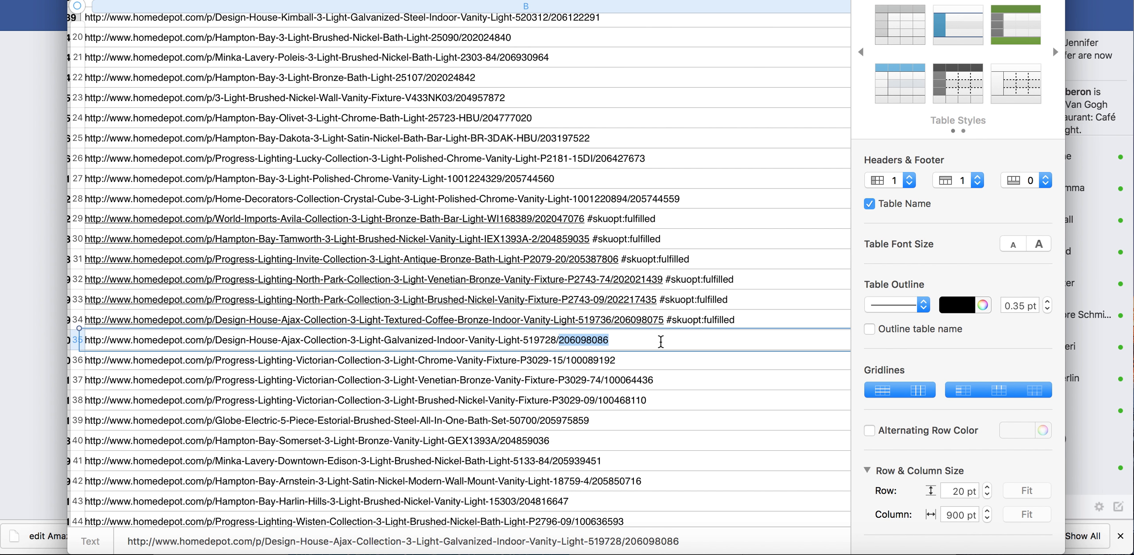
click(660, 341)
text(#skuopt:fulfilled)
key(Return)
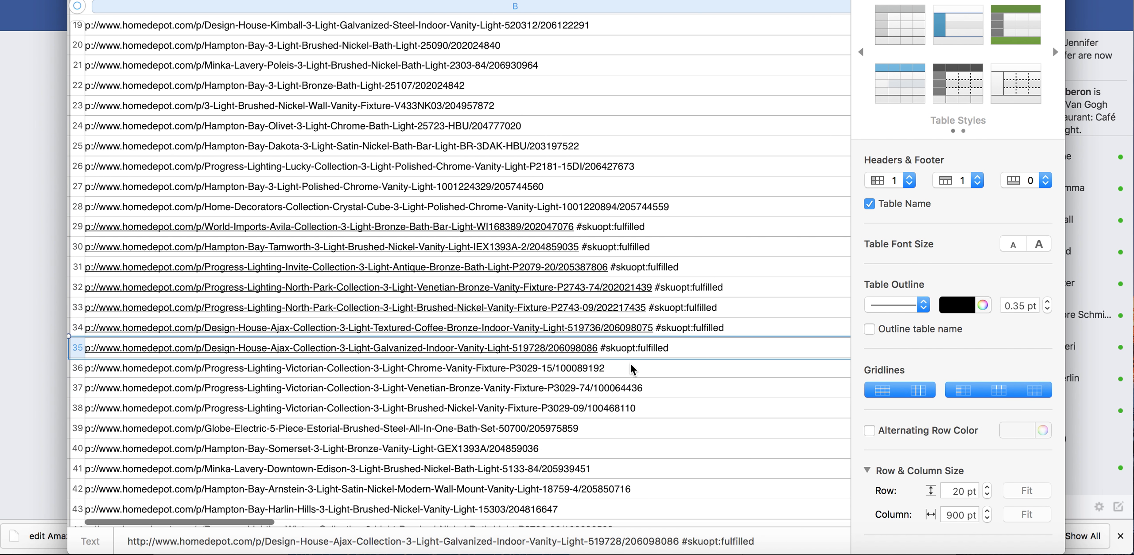
click(609, 372)
text(#skuopt:fulfilled)
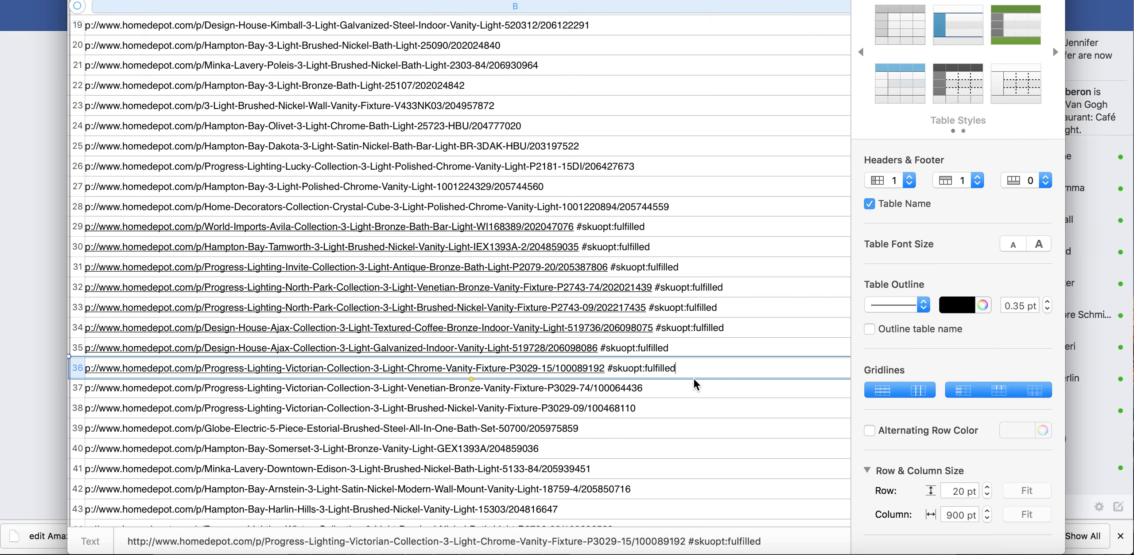
Save the spreadsheet to the Desktop under the name fakesa
scroll(696, 385, up, 10)
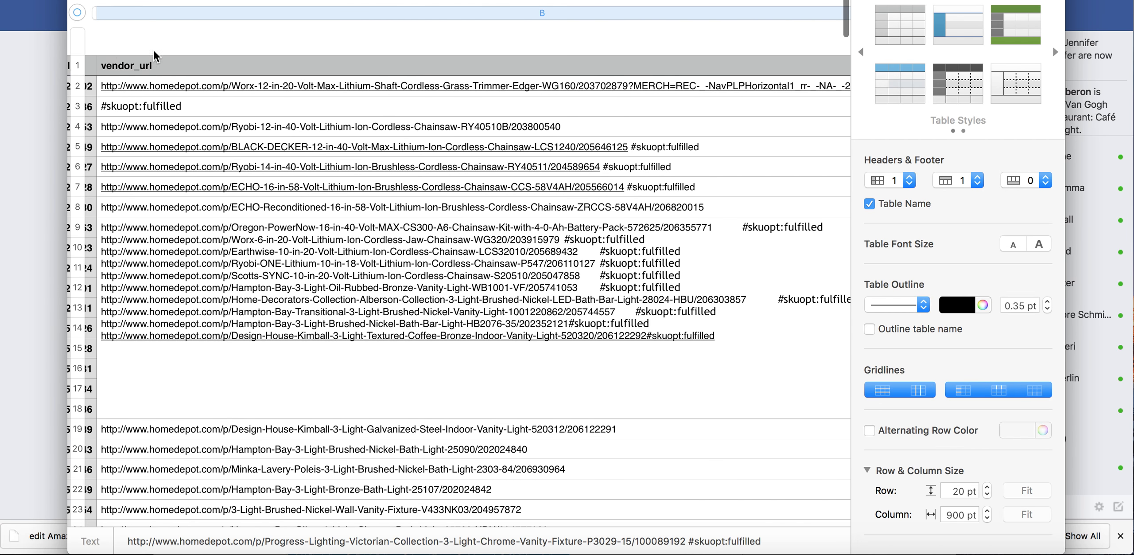
scroll(660, 97, right, 10)
scroll(661, 98, right, 6)
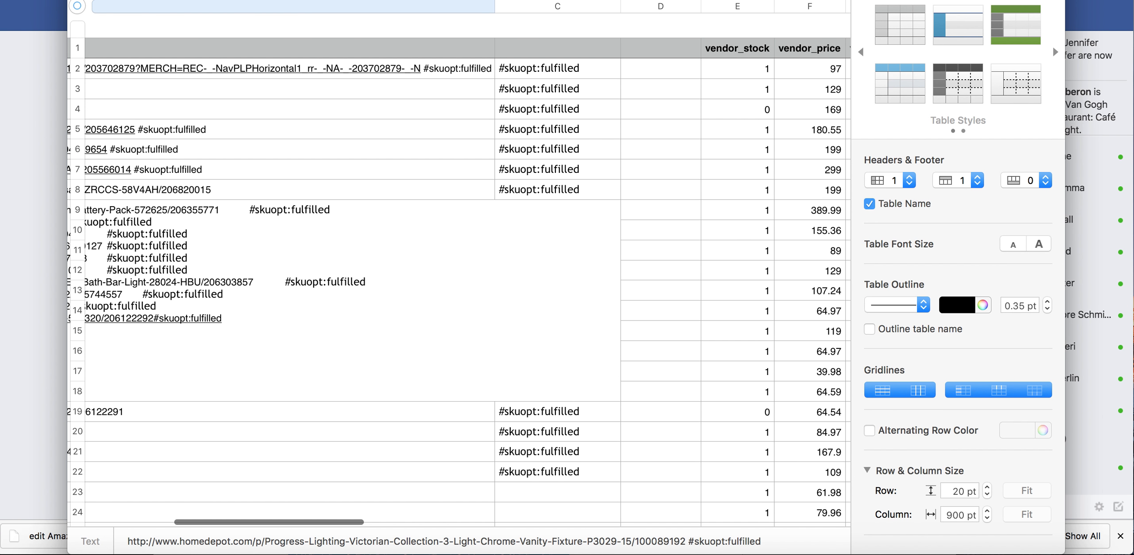
click(107, 0)
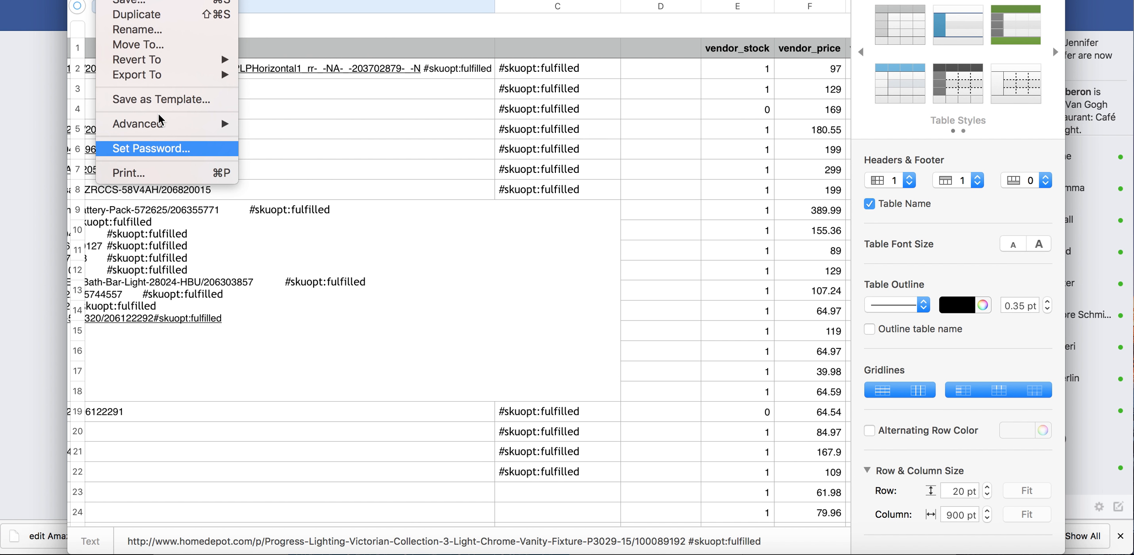
click(145, 3)
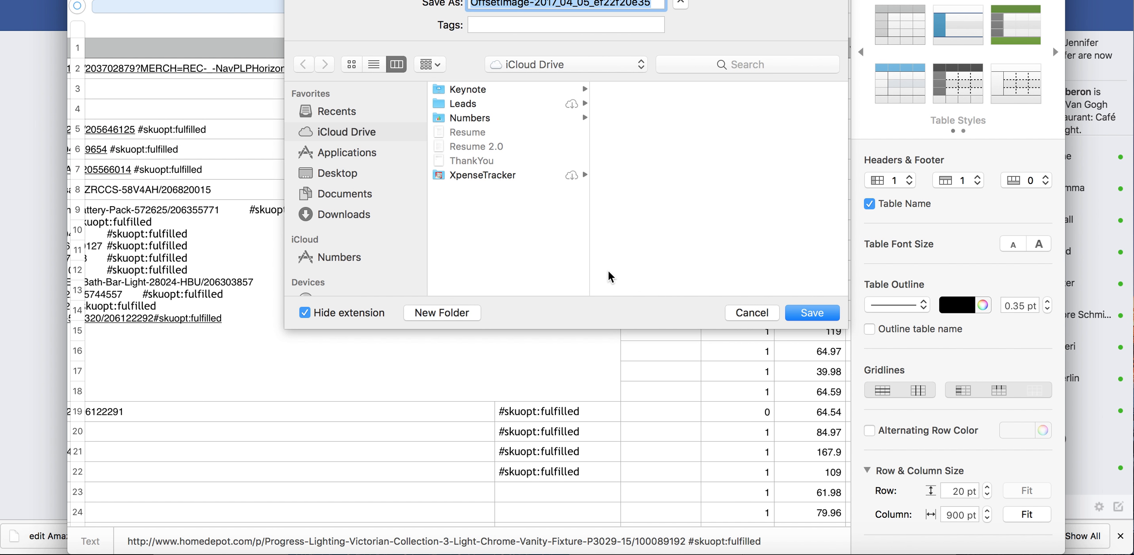
click(340, 172)
text(fake)
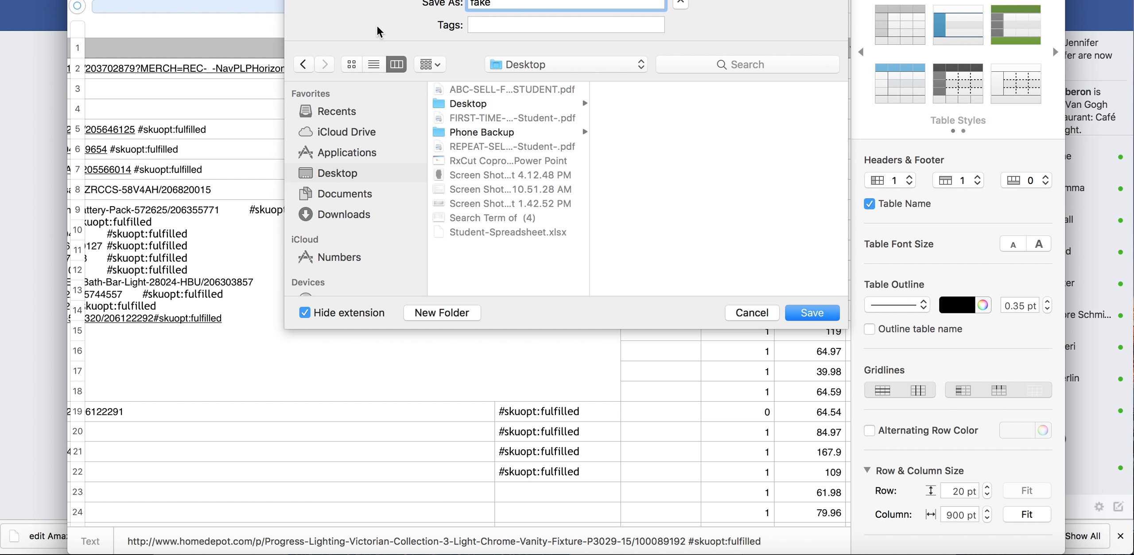
text(save)
key(Return)
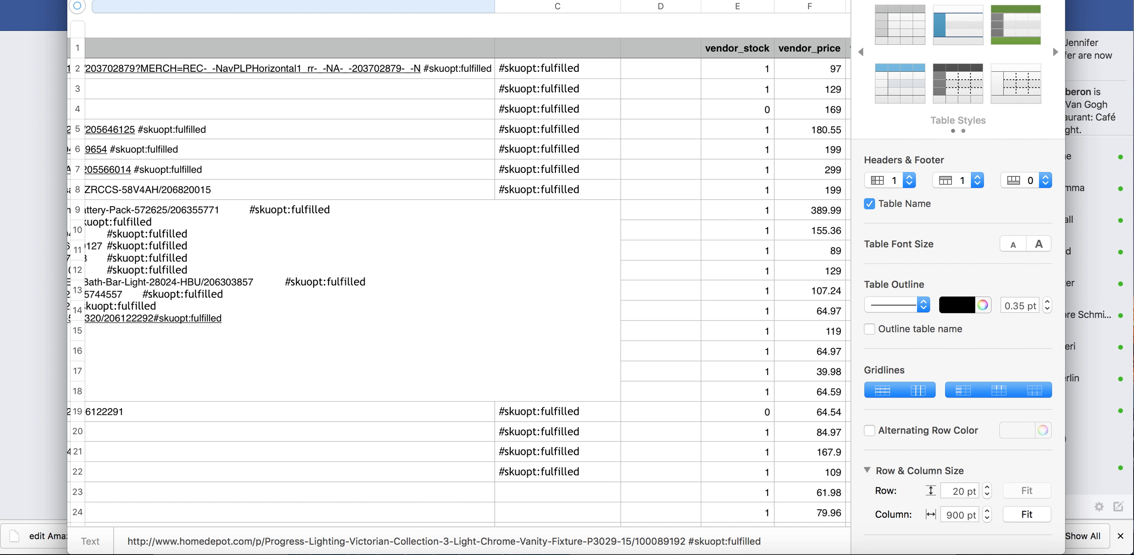
Close the spreadsheet and the guide document, and dismiss the What's New in Pages window to return to the Sku Grid item list
key(super+w)
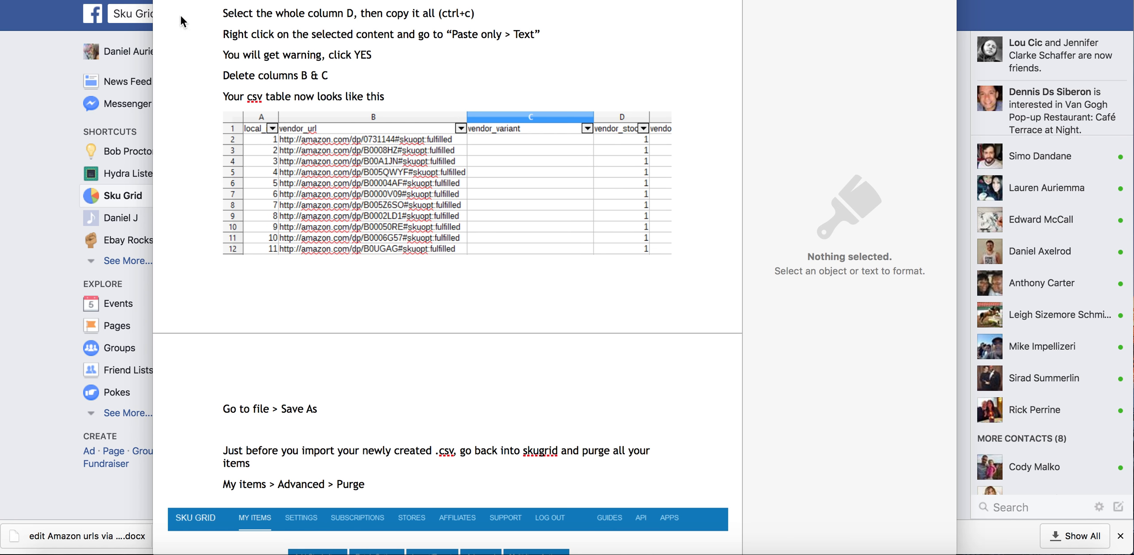
scroll(374, 219, up, 20)
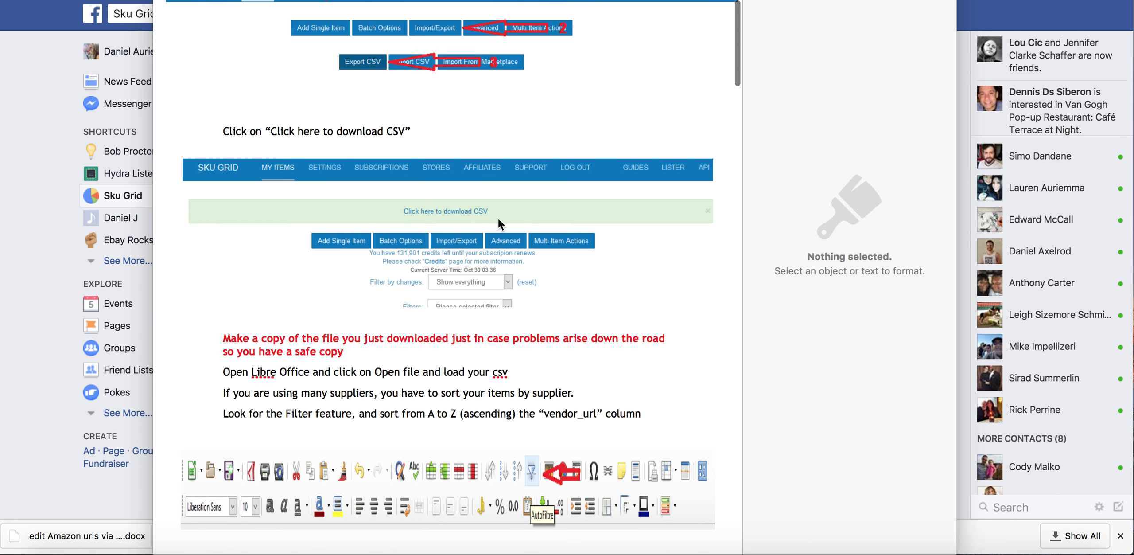
scroll(349, 156, down, 1)
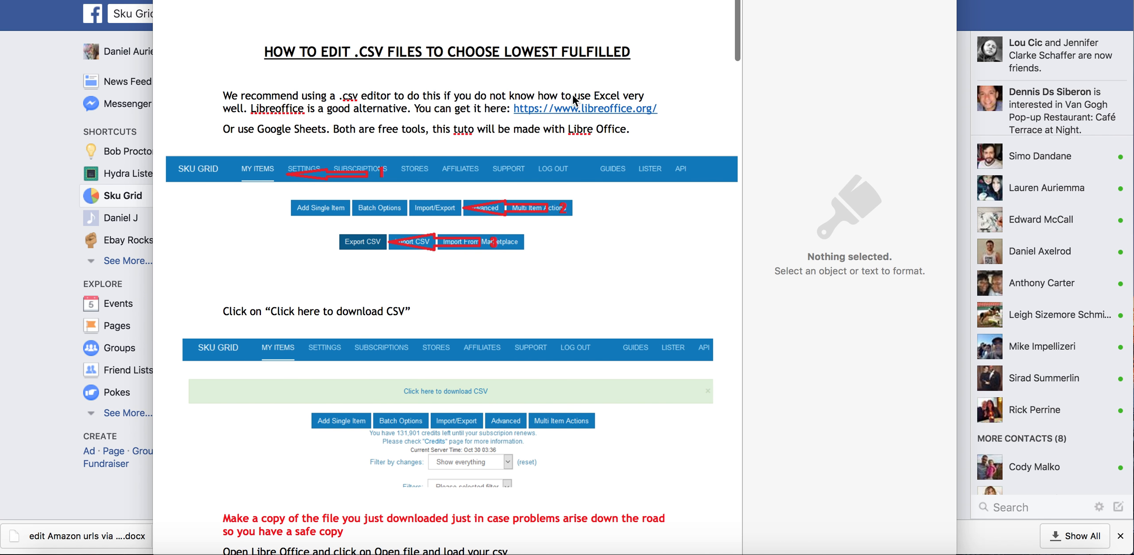
key(super+w)
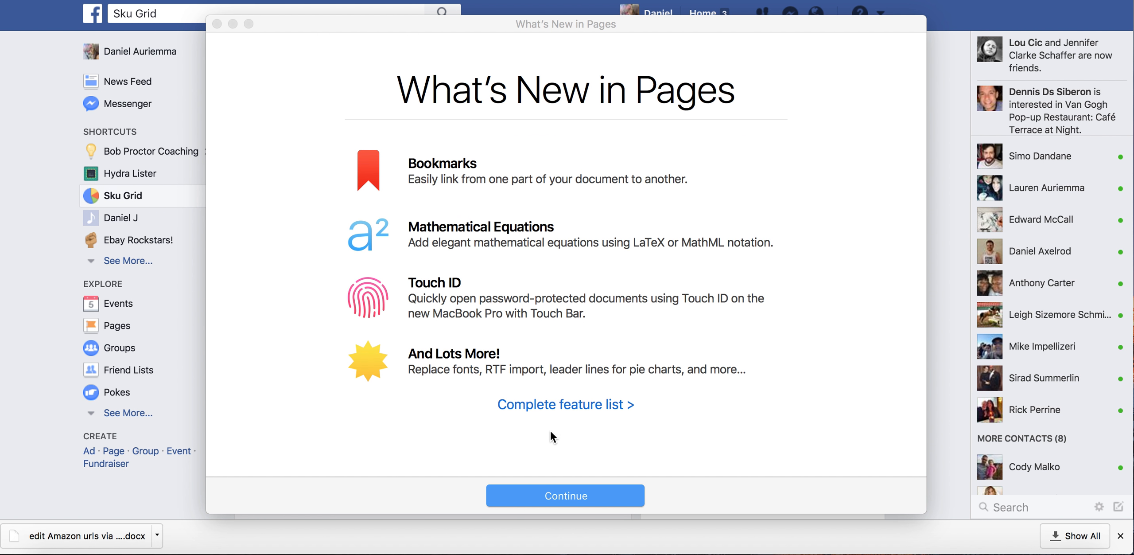
click(563, 502)
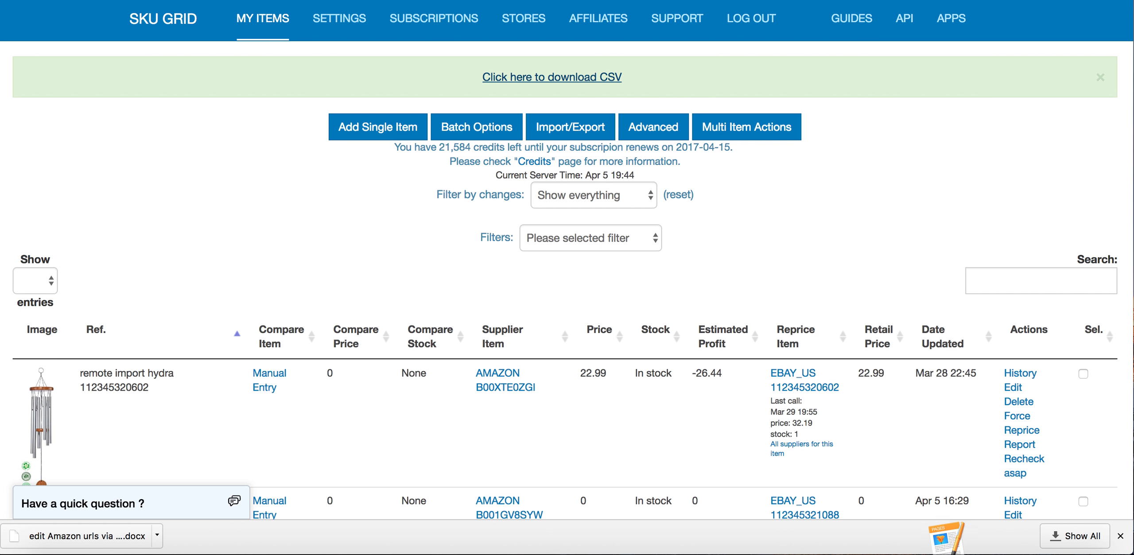
Open the CSV import form for the item list
click(548, 128)
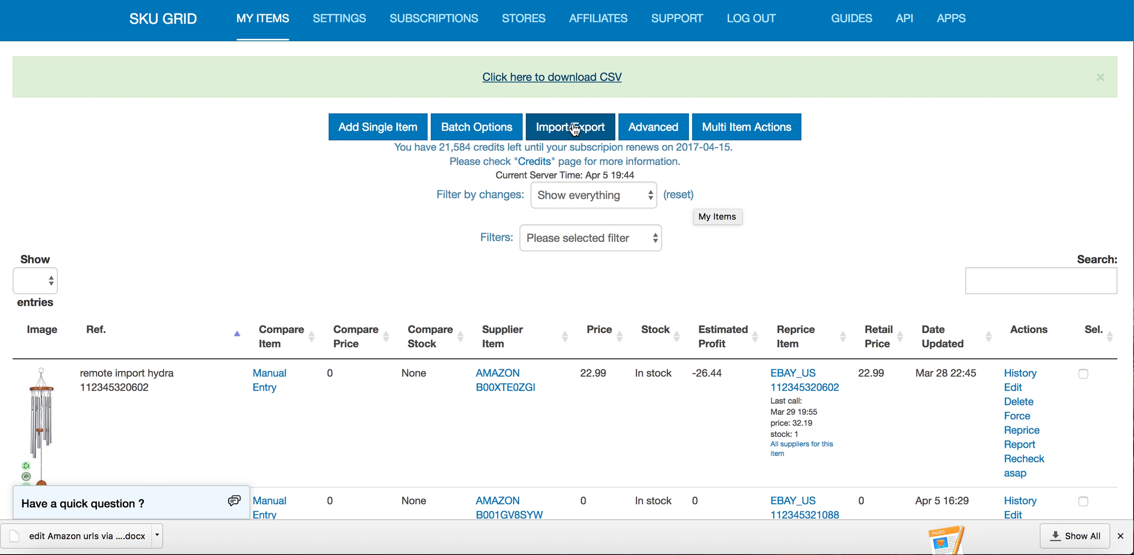
click(539, 191)
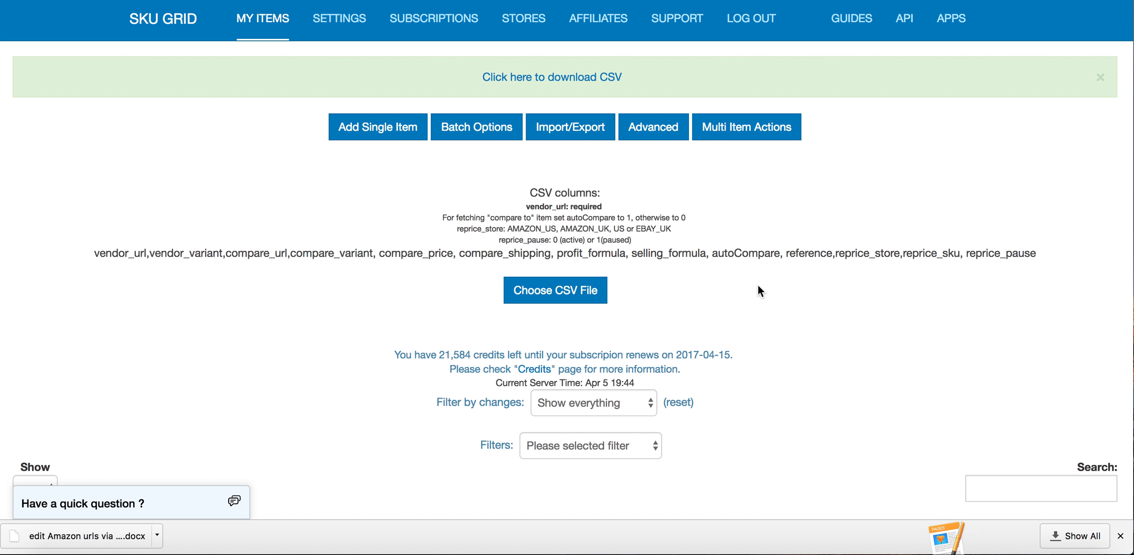
Select the fakesave file on the Desktop as the CSV to import, and cancel the file selection
click(571, 290)
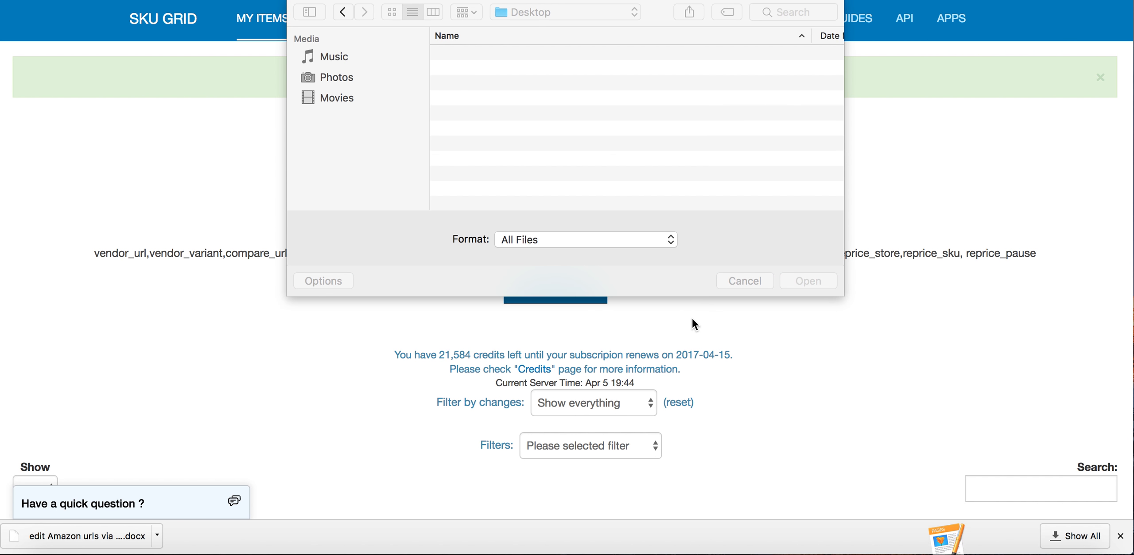
click(345, 124)
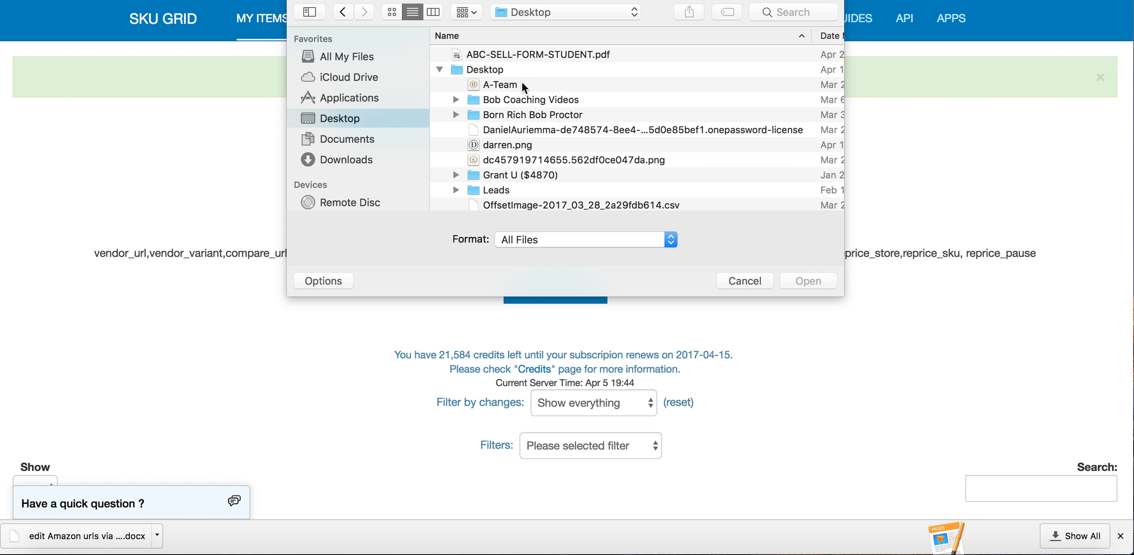
scroll(491, 87, down, 10)
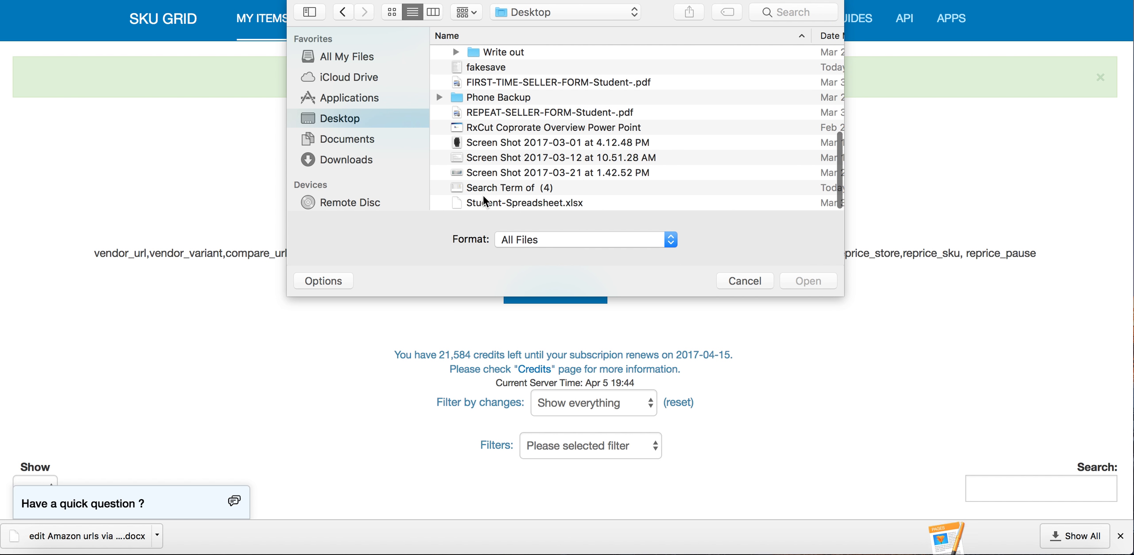
scroll(554, 199, up, 5)
click(634, 178)
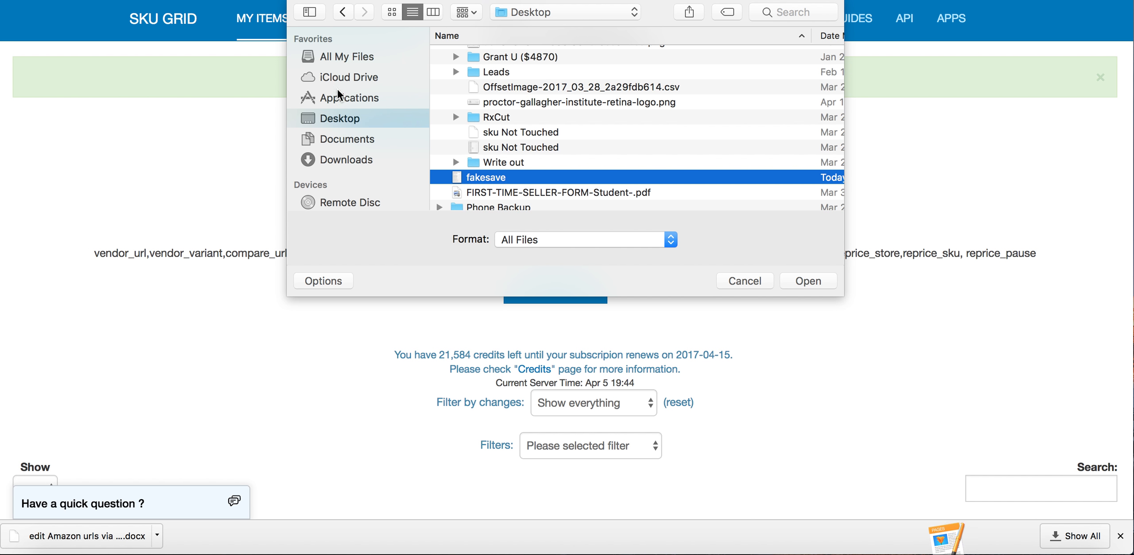
click(759, 284)
Switch to Pages and cancel its open-document dialog to return to the Sku Grid item list
scroll(782, 345, down, 5)
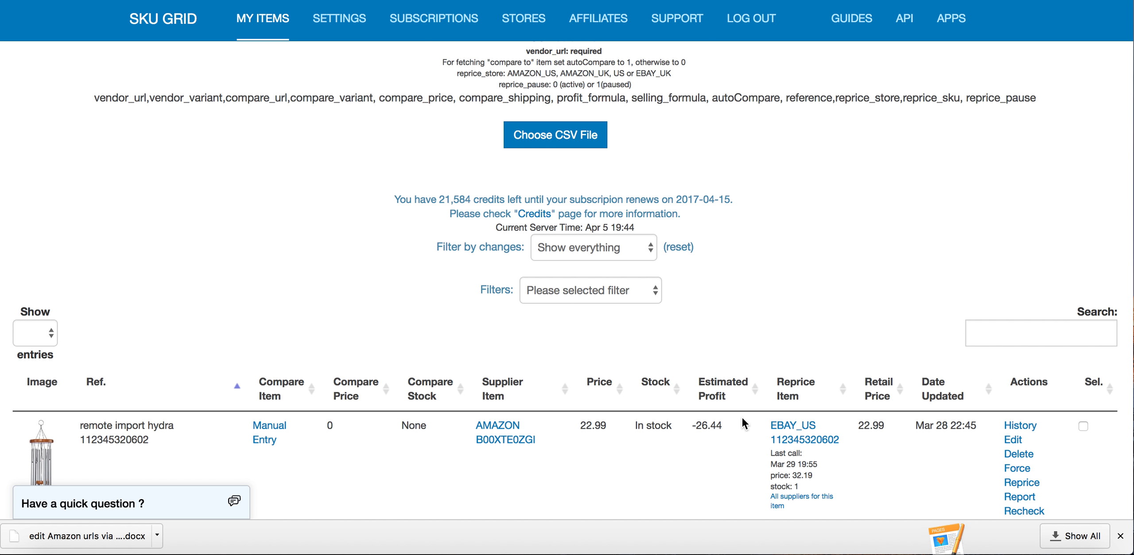
click(947, 554)
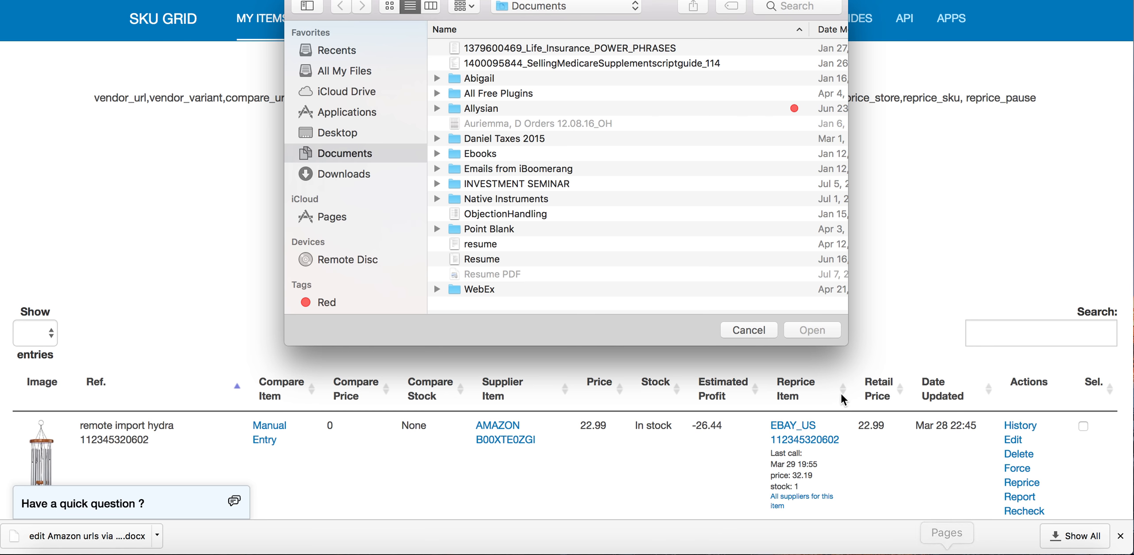
click(759, 329)
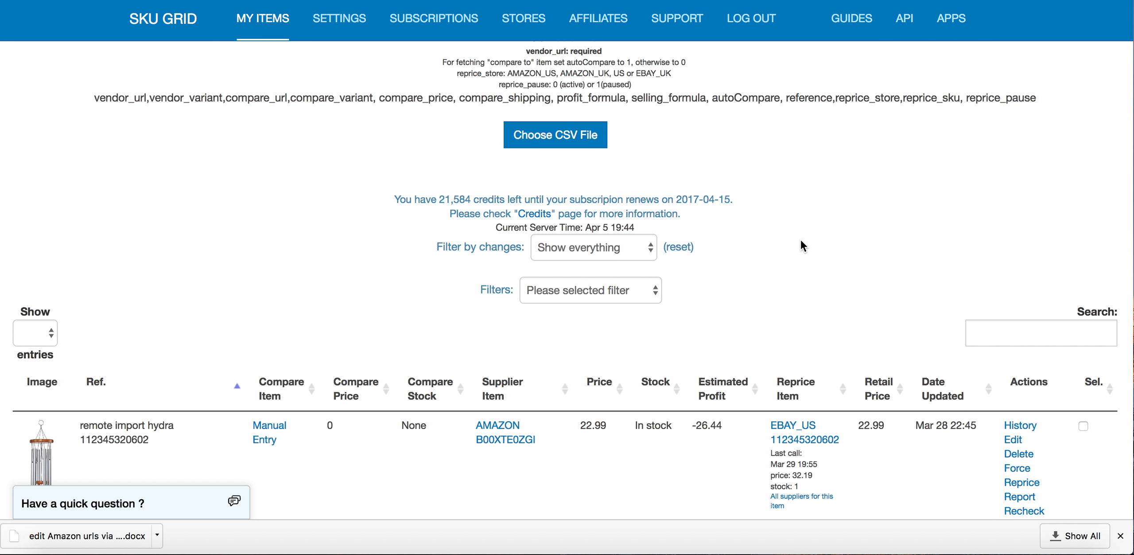